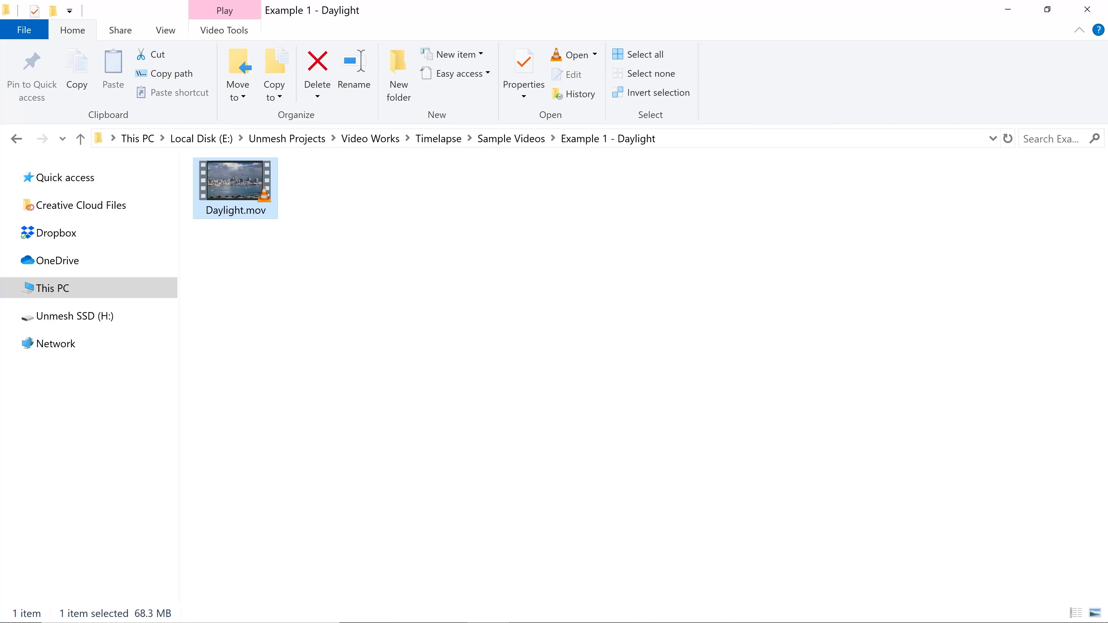
# Launch Premiere Pro from the taskbar and wait for its Home screen with recent projects
pyautogui.moveTo(682, 608)
pyautogui.click(742, 606)
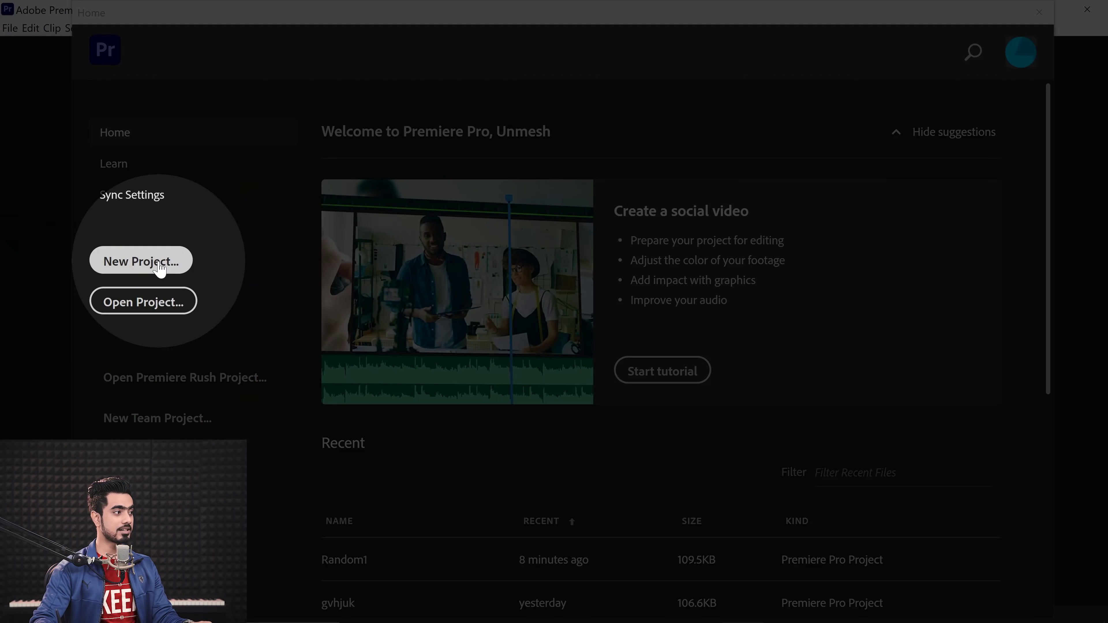
# Create the Untitled1 project with default settings and drop Daylight.mov in to build a Daylight sequence
pyautogui.click(162, 270)
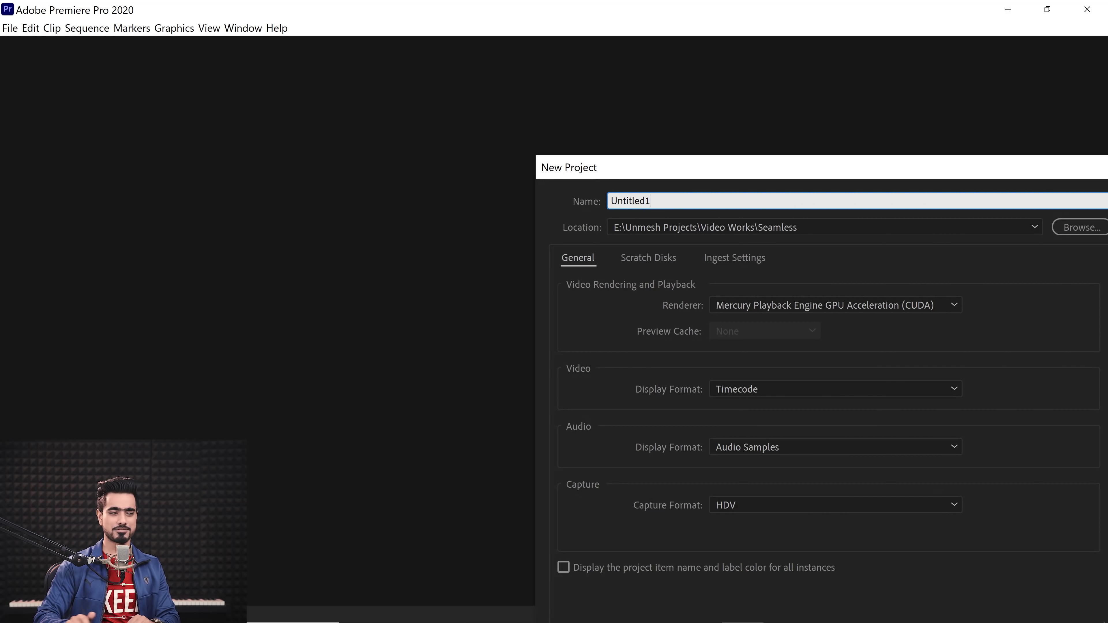
pyautogui.moveTo(694, 174); pyautogui.dragTo(479, 42)
pyautogui.click(739, 594)
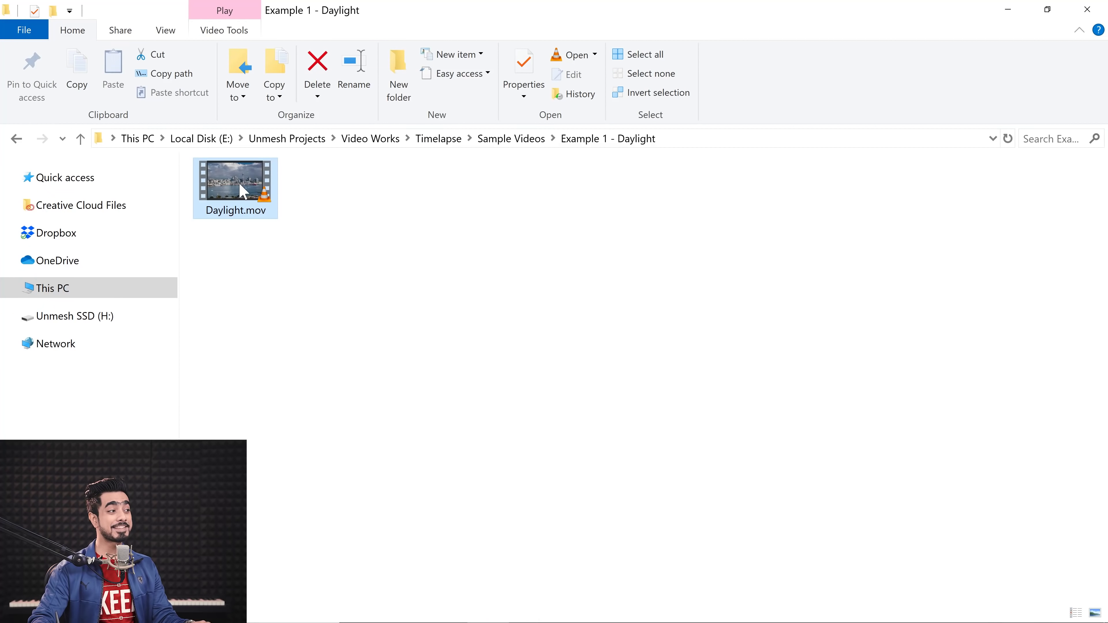
pyautogui.moveTo(240, 190); pyautogui.dragTo(573, 523)
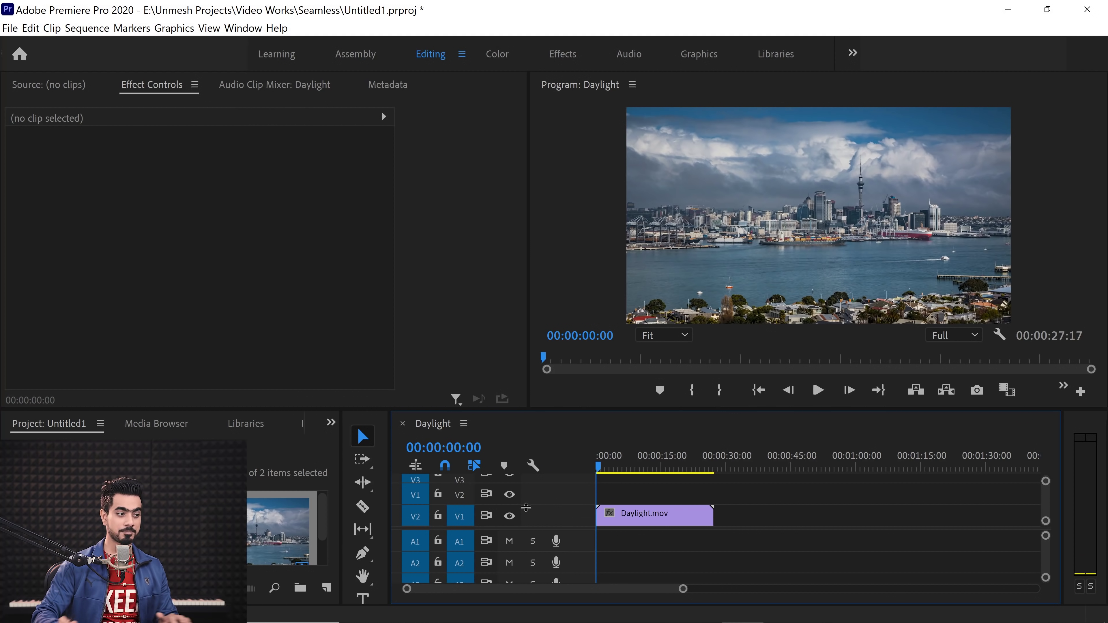
# Ripple-trim the Daylight clip's tail at about 12 seconds so the sequence ends at 00:00:12:18
pyautogui.click(601, 467)
pyautogui.moveTo(602, 469); pyautogui.dragTo(651, 477)
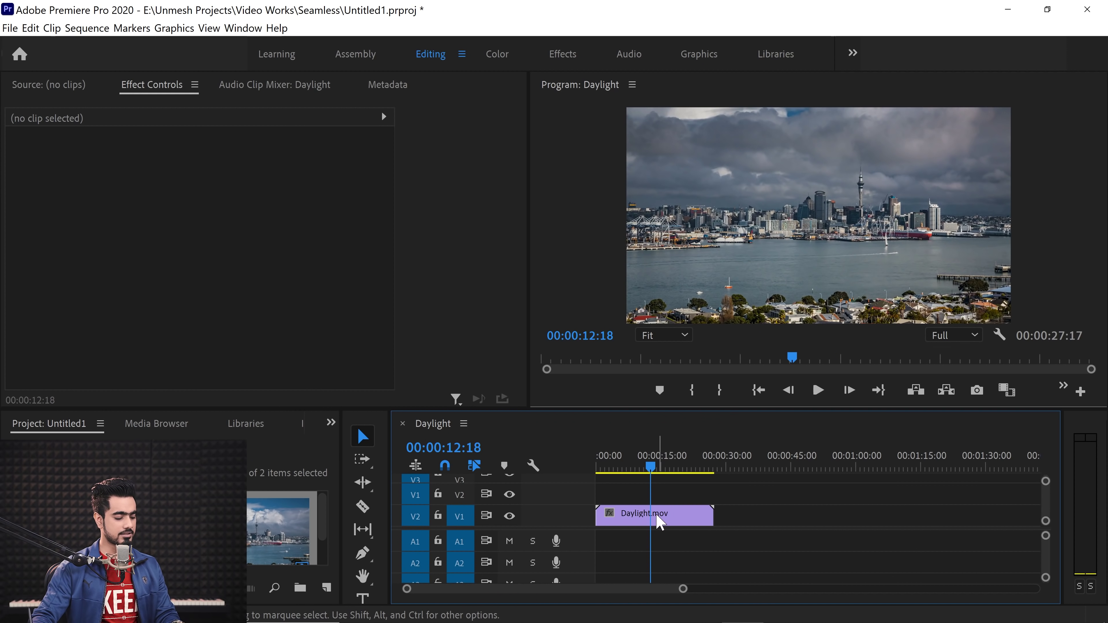
pyautogui.press('w')
pyautogui.moveTo(649, 460)
pyautogui.mouseDown()
pyautogui.moveTo(597, 466)
pyautogui.moveTo(648, 471)
pyautogui.mouseUp()
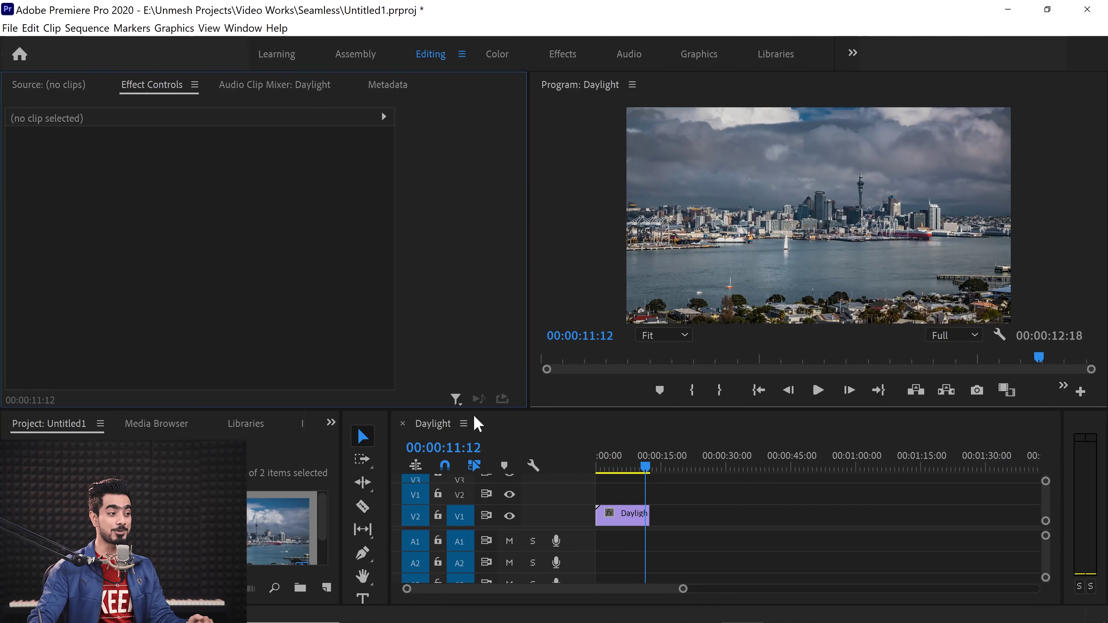
pyautogui.click(514, 430)
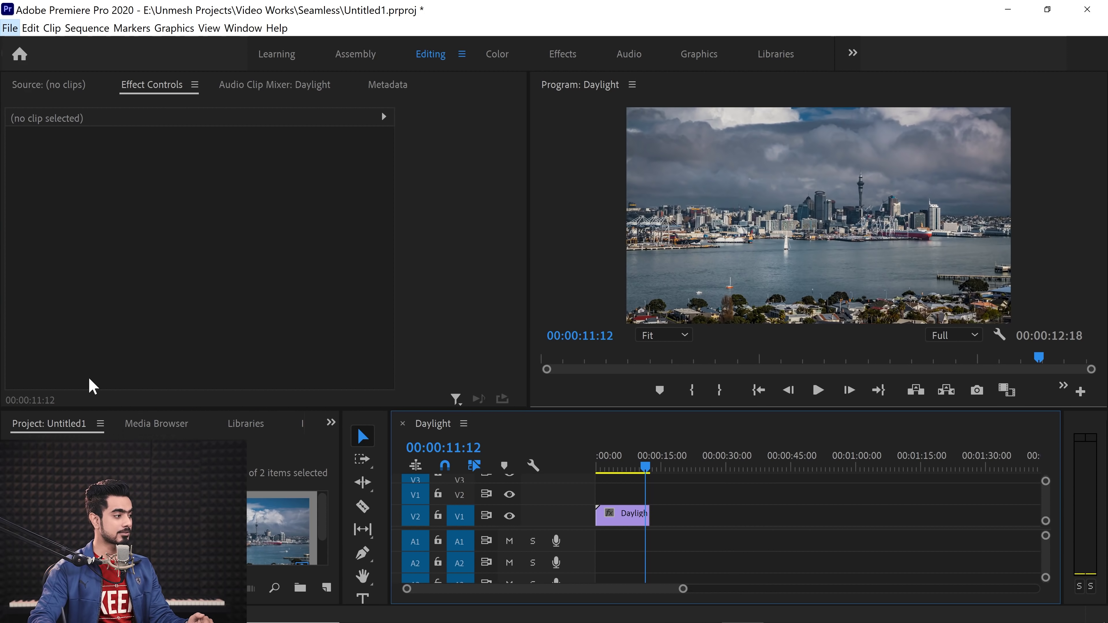
# In Export Media, set the output location to a new folder named 'Image Sequence'
pyautogui.hotkey('alt', 'f')
pyautogui.moveTo(225, 433)
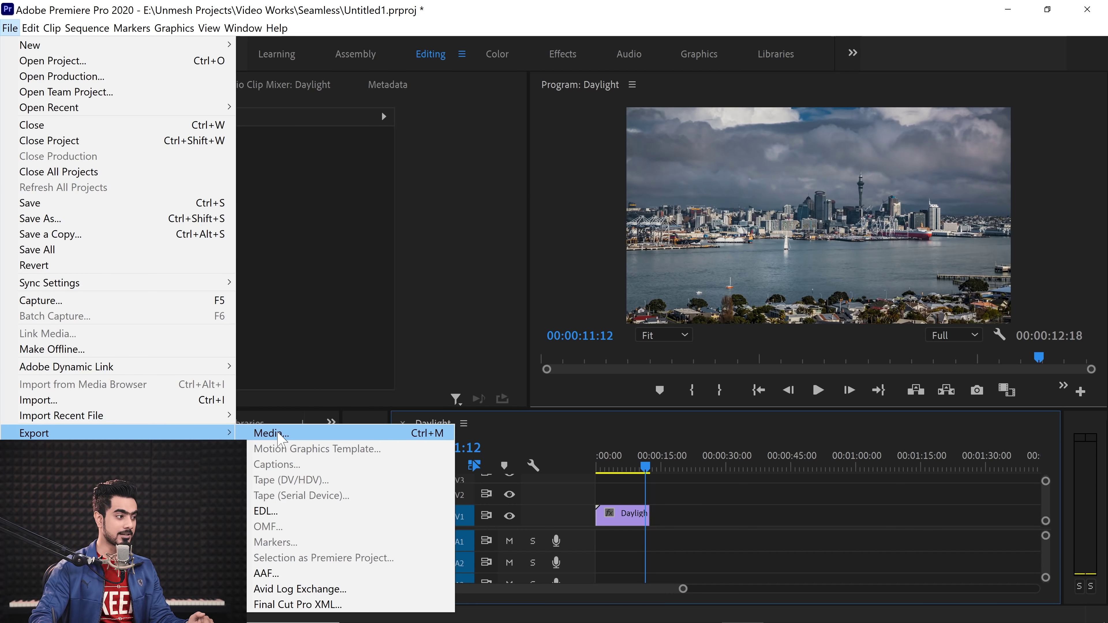
pyautogui.click(278, 434)
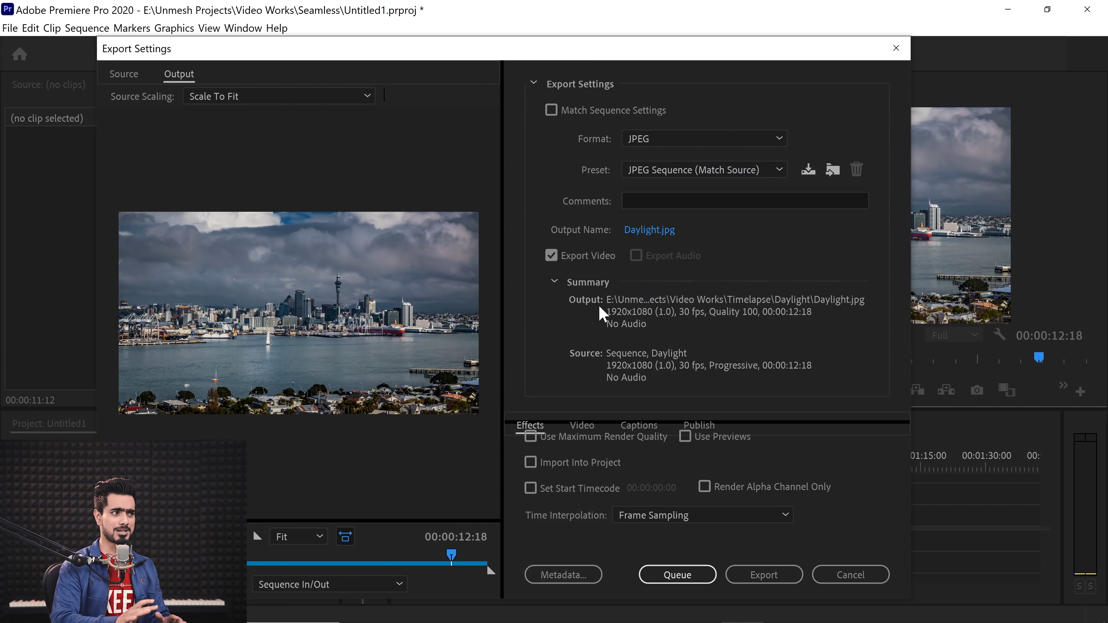
pyautogui.click(649, 231)
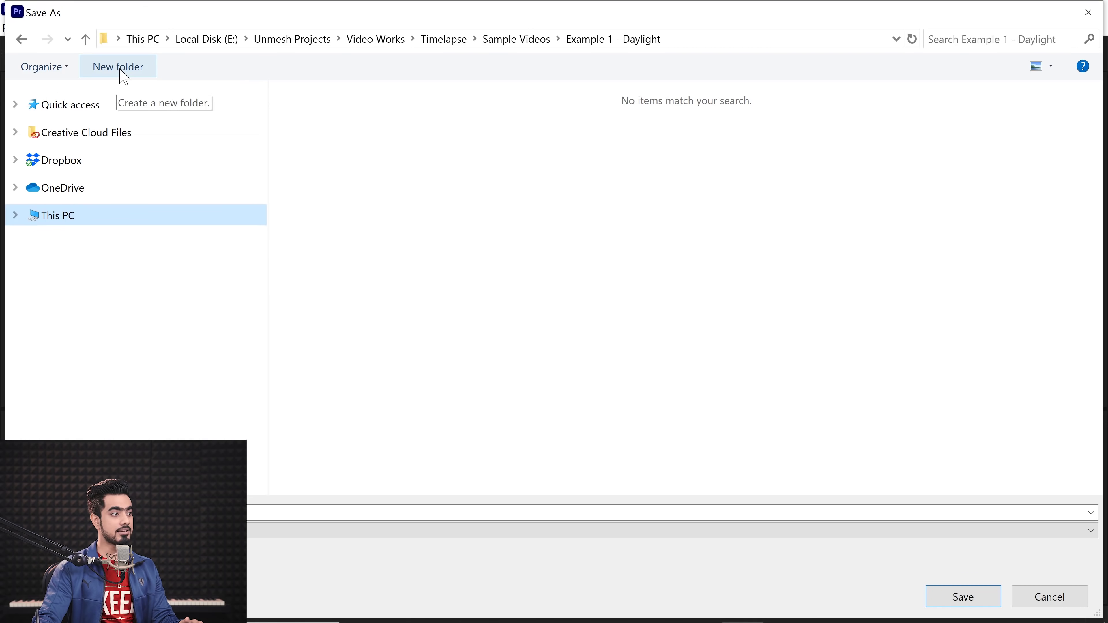
pyautogui.click(141, 72)
pyautogui.write('Image')
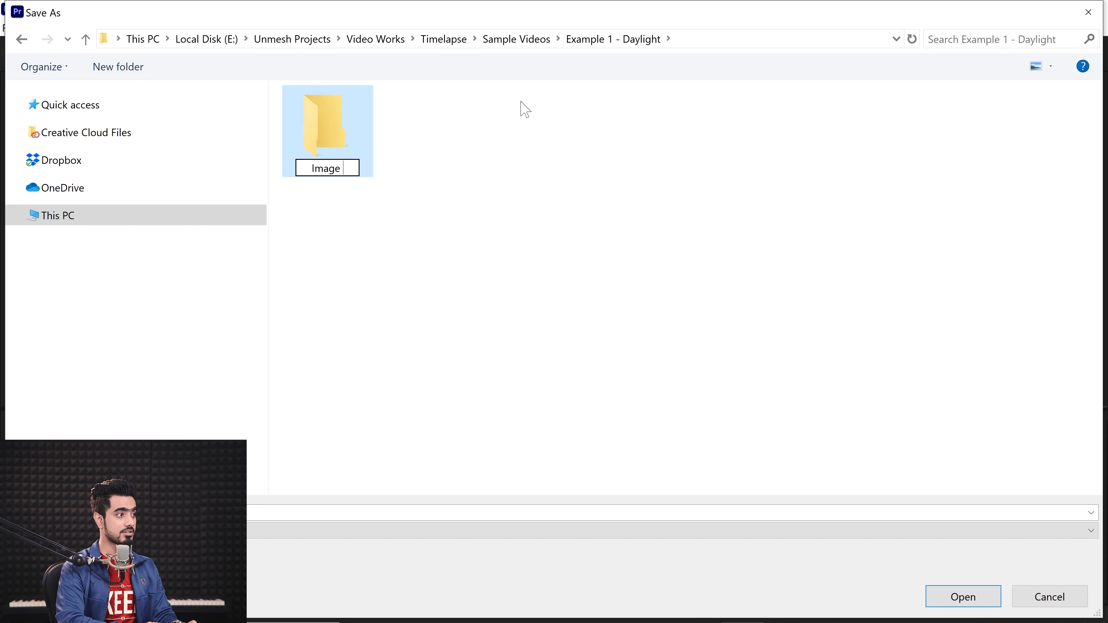
pyautogui.write(' Sequenc')
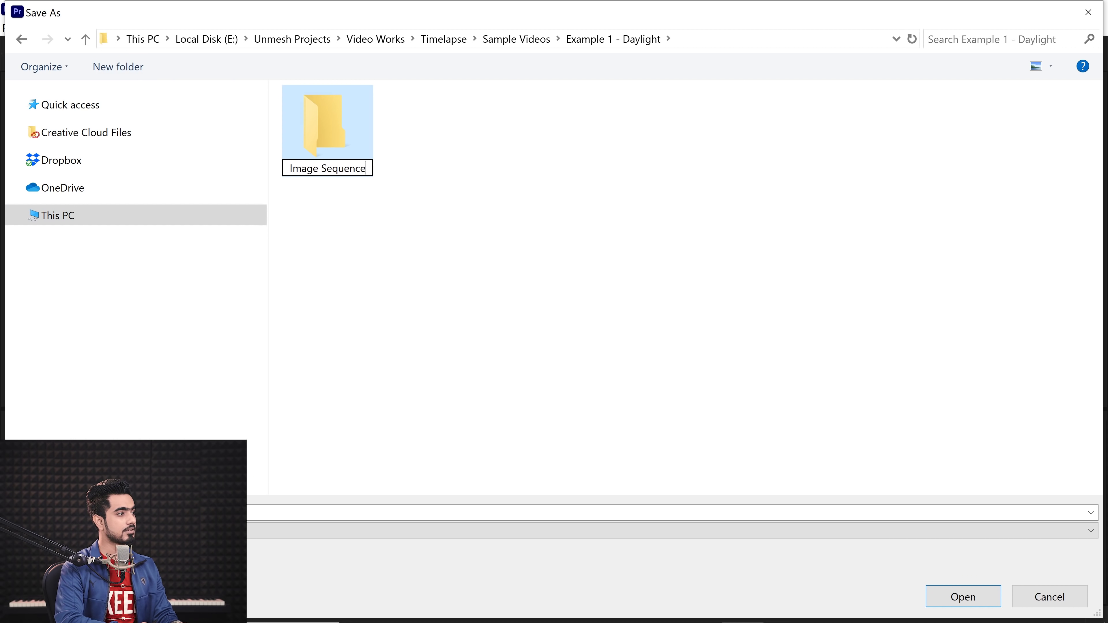
pyautogui.write('e')
pyautogui.press('Return')
pyautogui.press('Return')
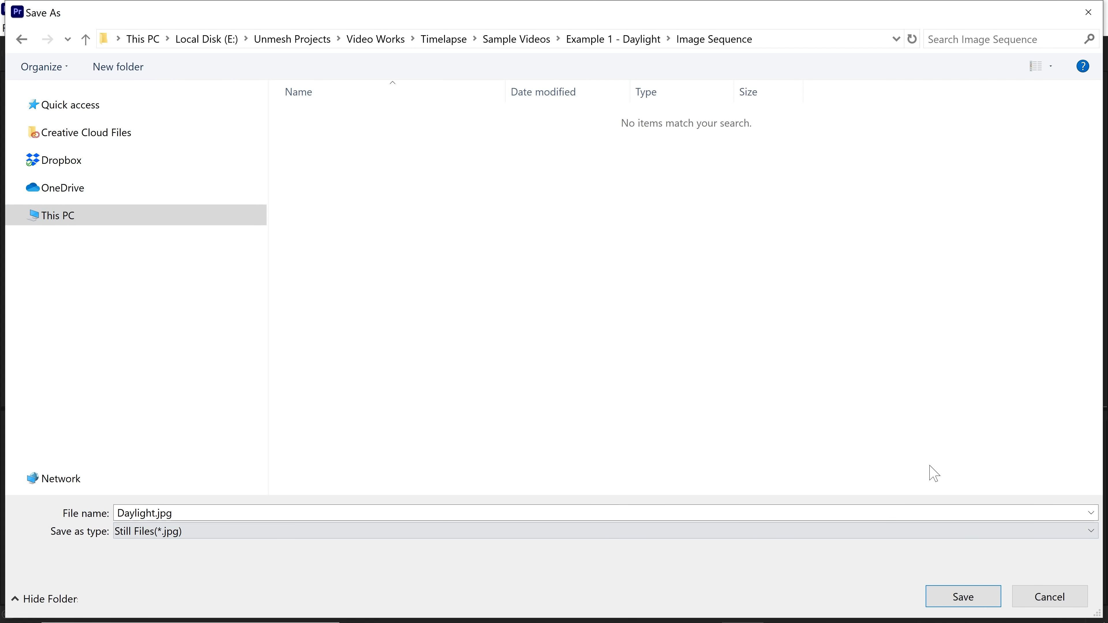
pyautogui.click(962, 600)
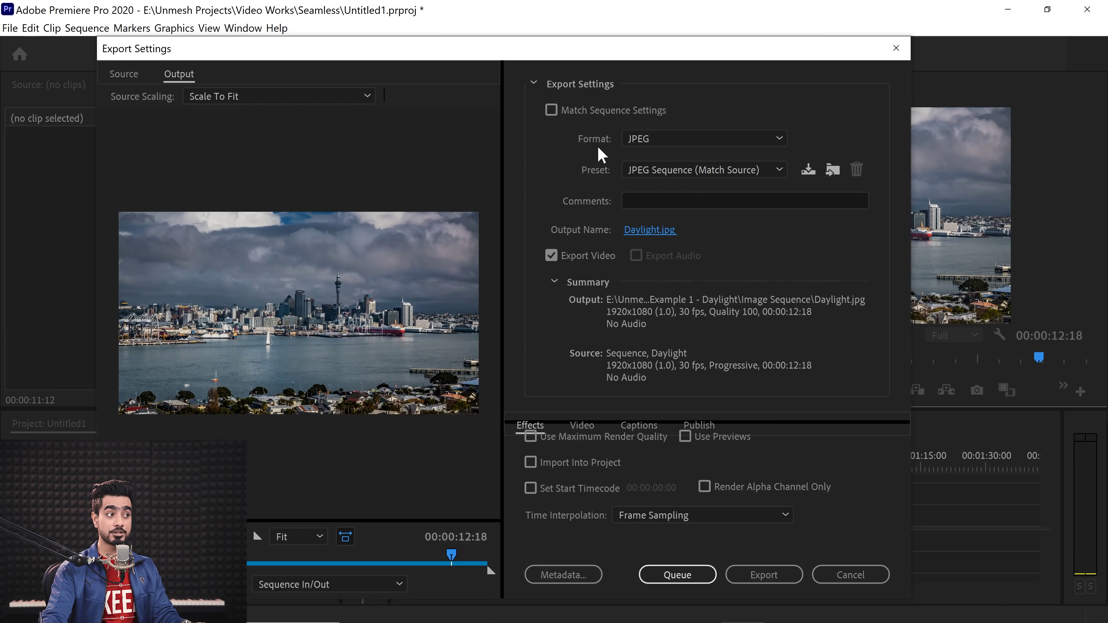
# Use JPEG format with the JPEG Sequence (Match Source) preset and export the frames
pyautogui.click(648, 142)
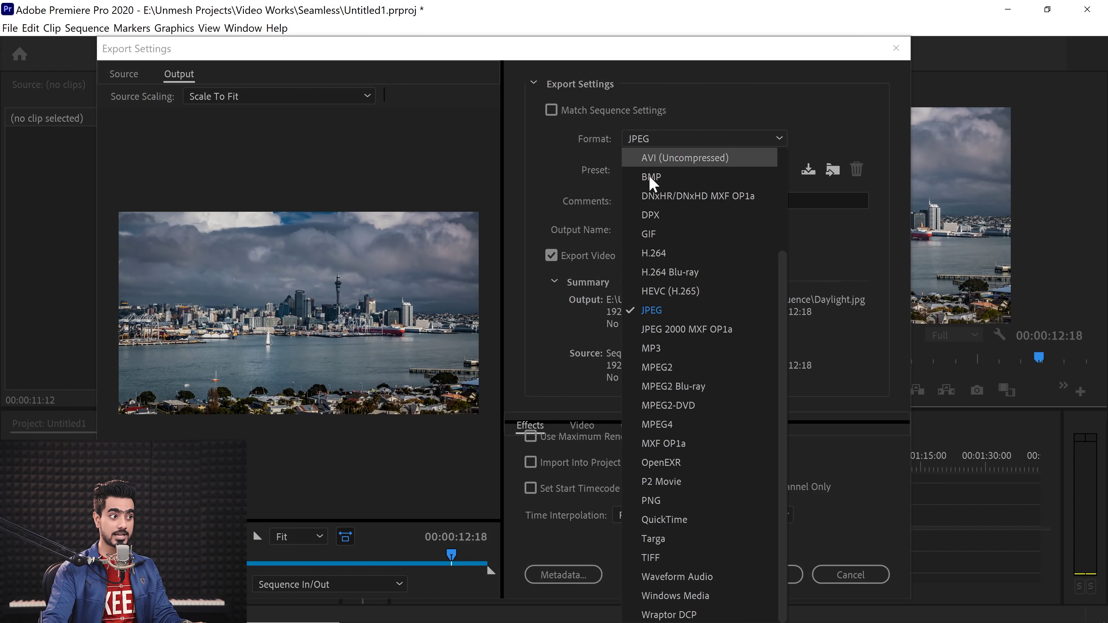
pyautogui.click(668, 313)
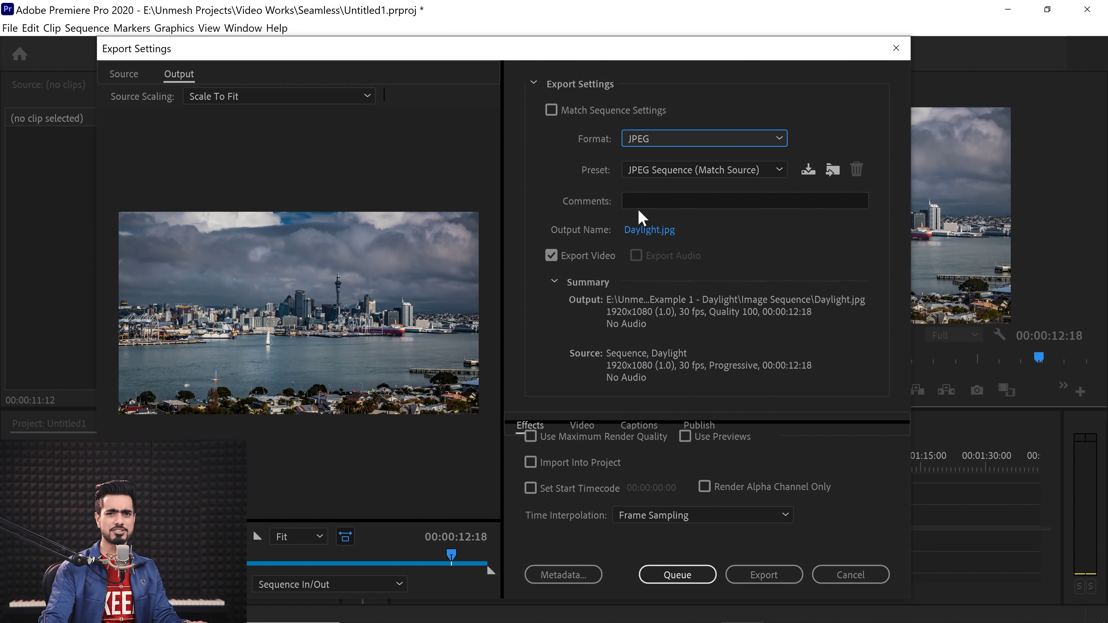
pyautogui.click(674, 177)
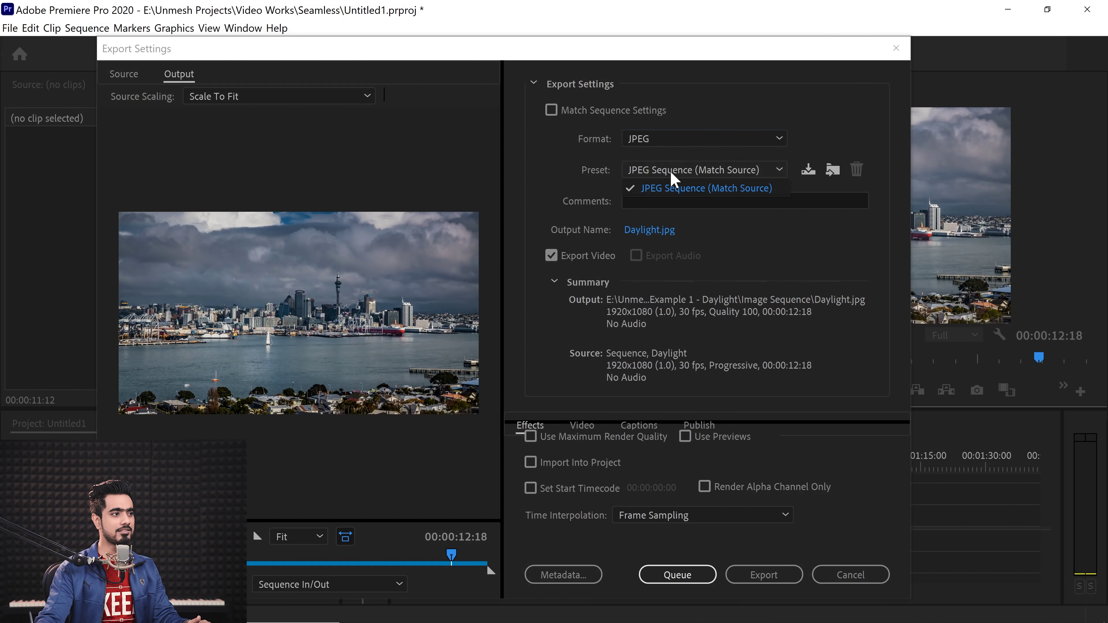
pyautogui.click(672, 188)
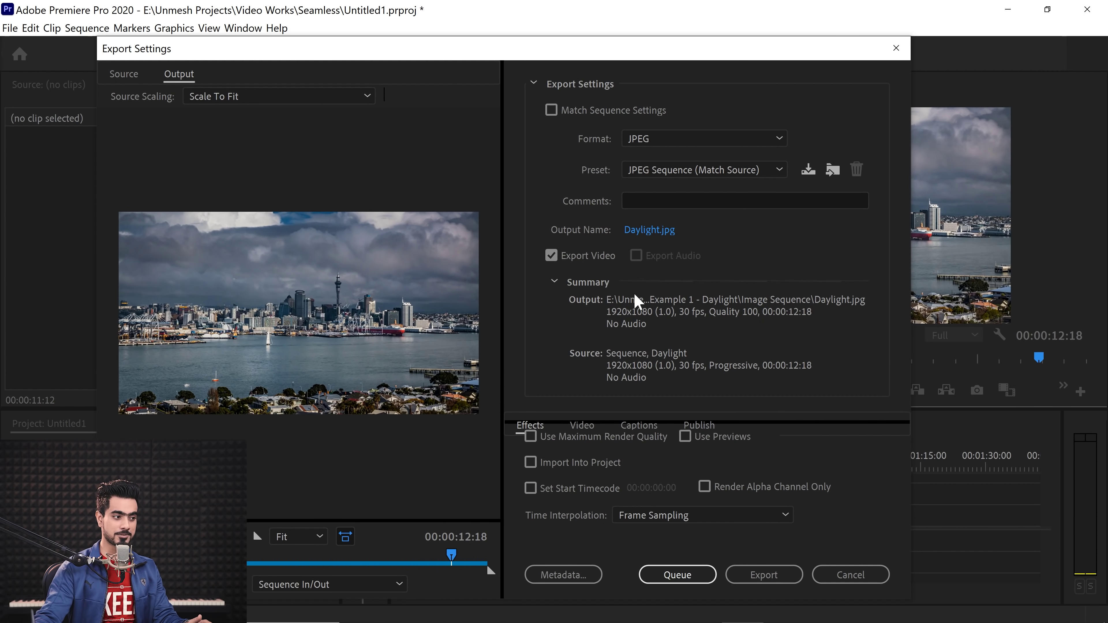
pyautogui.click(761, 580)
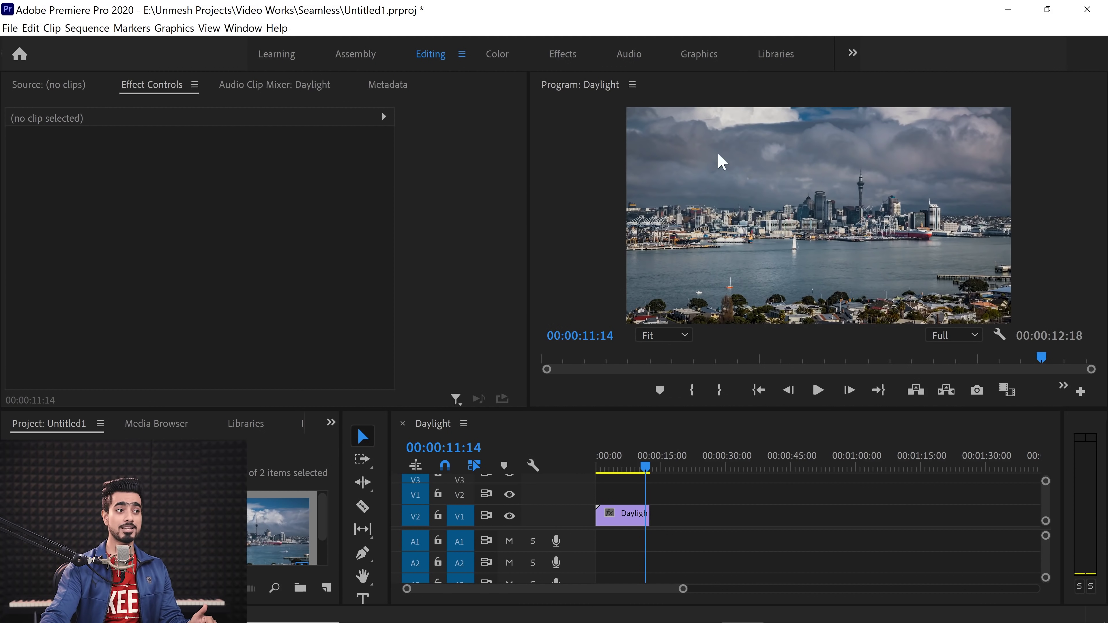
# Open the Image Sequence folder and browse the exported Daylight JPG frames
pyautogui.click(1008, 10)
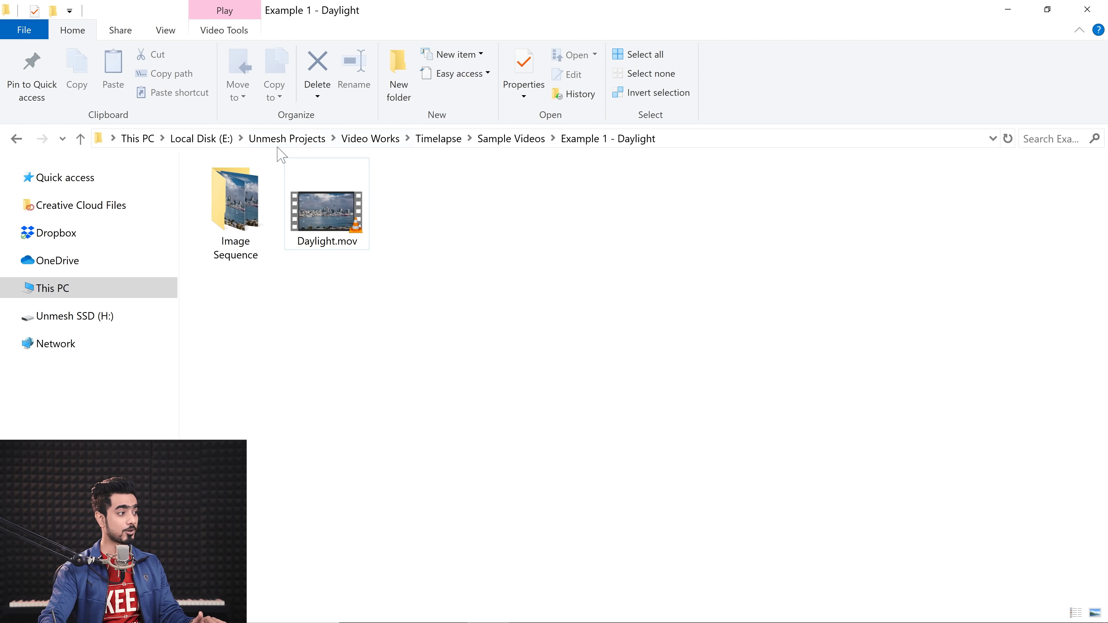
pyautogui.doubleClick(230, 219)
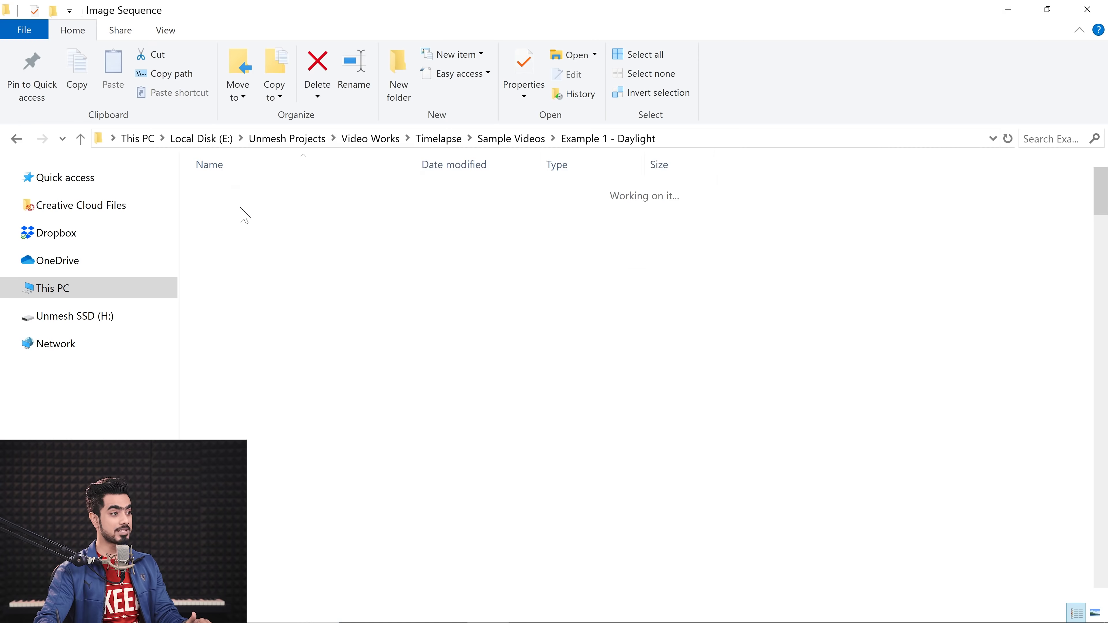
pyautogui.press('Right')
pyautogui.press('Right')
pyautogui.press('Right')
pyautogui.press('Right')
pyautogui.press('Right')
pyautogui.press('Right')
pyautogui.press('Right')
pyautogui.press('Right')
pyautogui.press('Right')
pyautogui.press('Right')
pyautogui.press('Right')
pyautogui.press('Right')
pyautogui.press('Right')
pyautogui.press('Right')
pyautogui.press('Right')
pyautogui.press('Right')
pyautogui.press('Right')
pyautogui.press('Right')
pyautogui.press('Right')
pyautogui.press('Right')
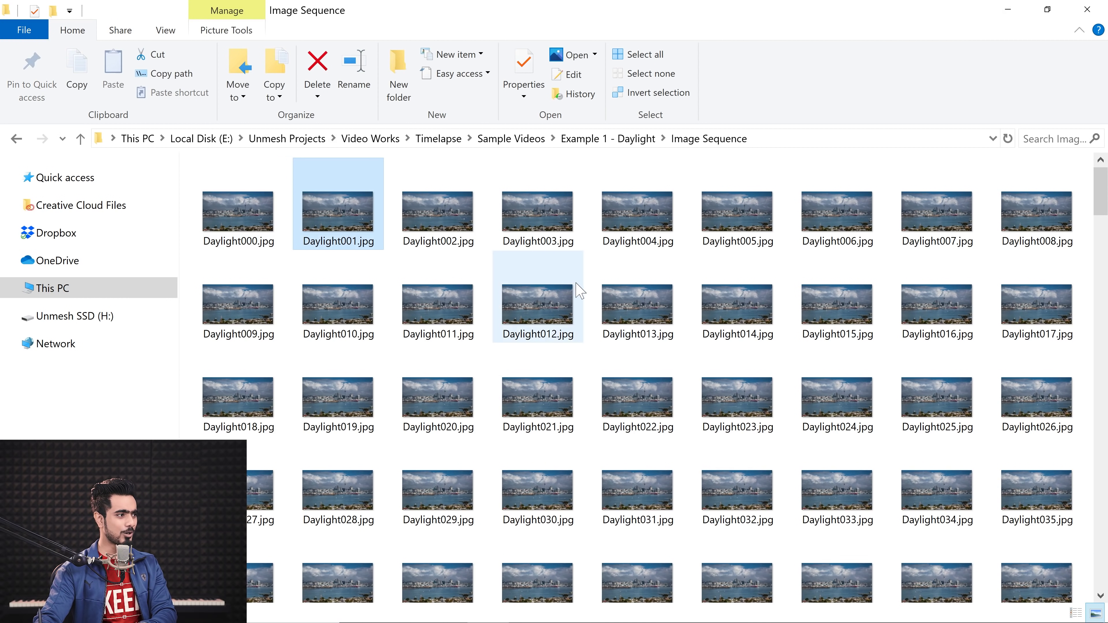
pyautogui.press('Right')
pyautogui.press('Right')
pyautogui.press('Right')
pyautogui.press('Right')
pyautogui.press('Right')
pyautogui.press('Right')
pyautogui.press('Right')
pyautogui.press('Right')
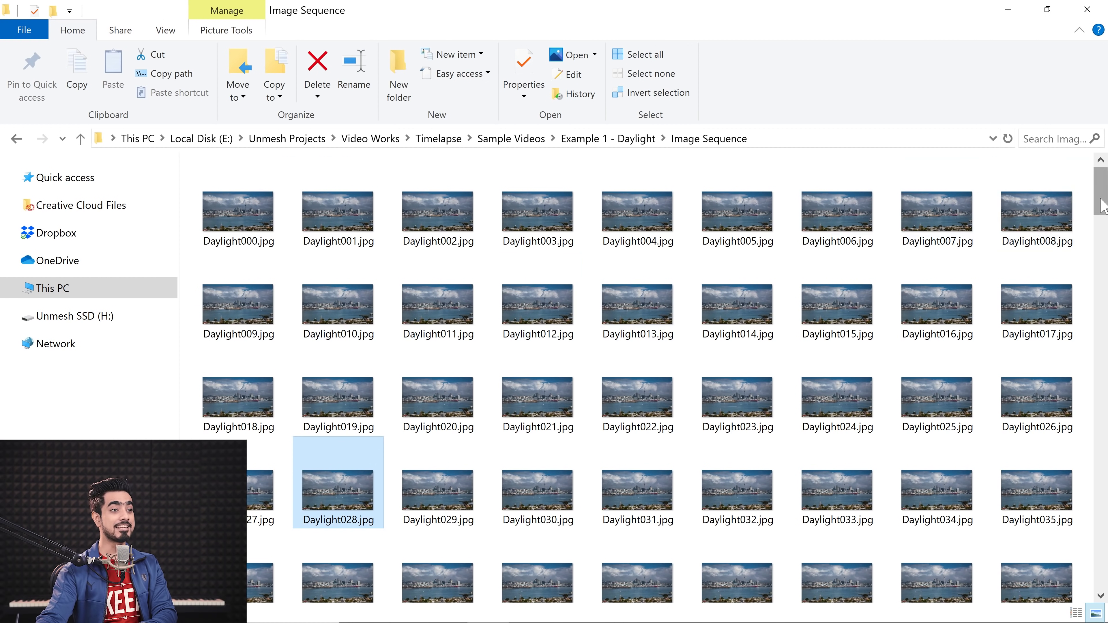
pyautogui.moveTo(1098, 197)
pyautogui.mouseDown()
pyautogui.moveTo(1089, 526)
pyautogui.moveTo(1089, 183)
pyautogui.mouseUp()
pyautogui.scroll(-3, 1088, 165)
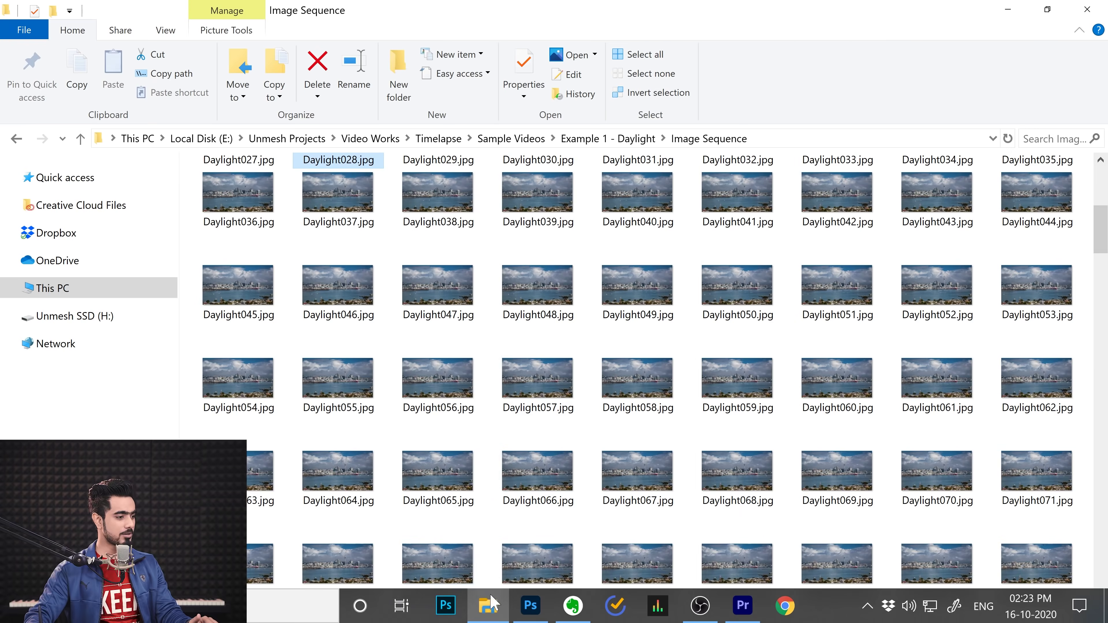
# In Photoshop's Load Files into Stack, set Use to Folder and choose the Image Sequence folder
pyautogui.click(531, 605)
pyautogui.press('v')
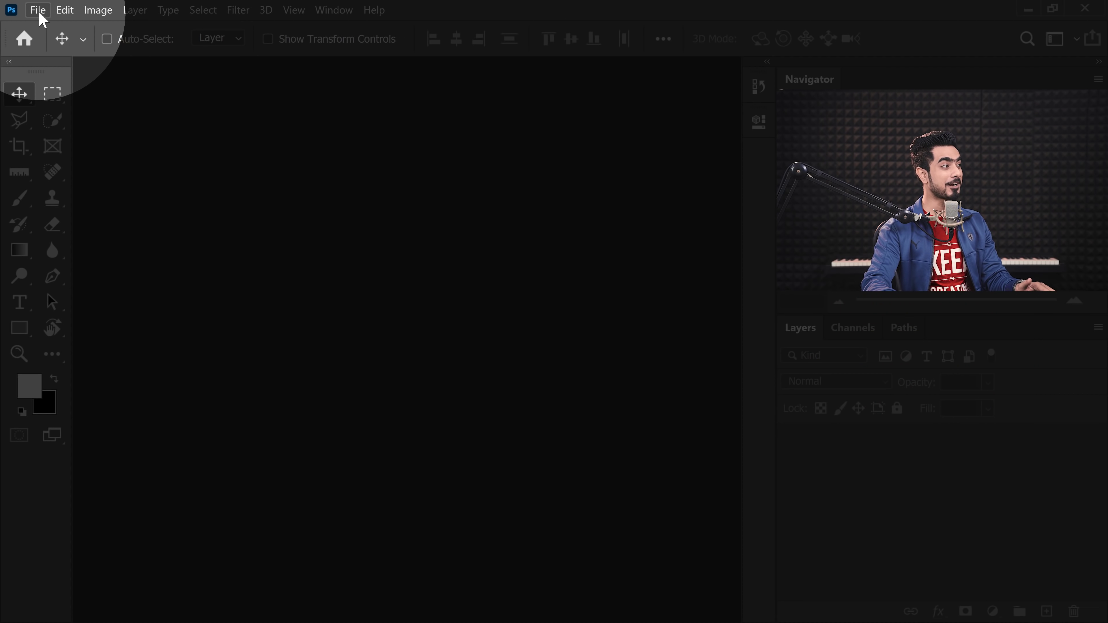
pyautogui.click(38, 9)
pyautogui.moveTo(219, 401)
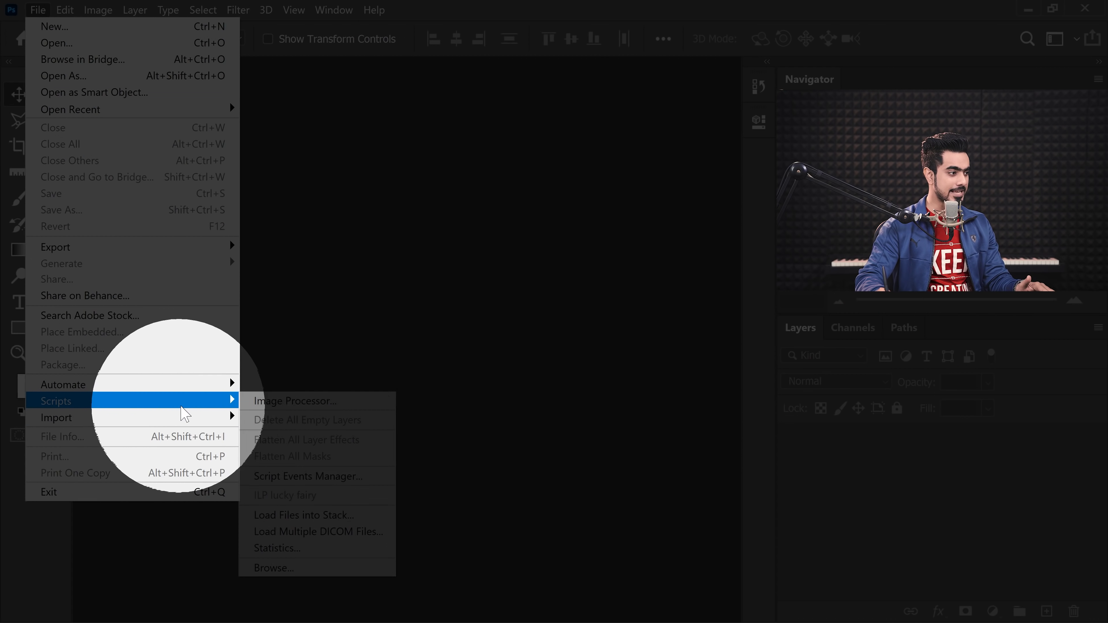
pyautogui.click(273, 516)
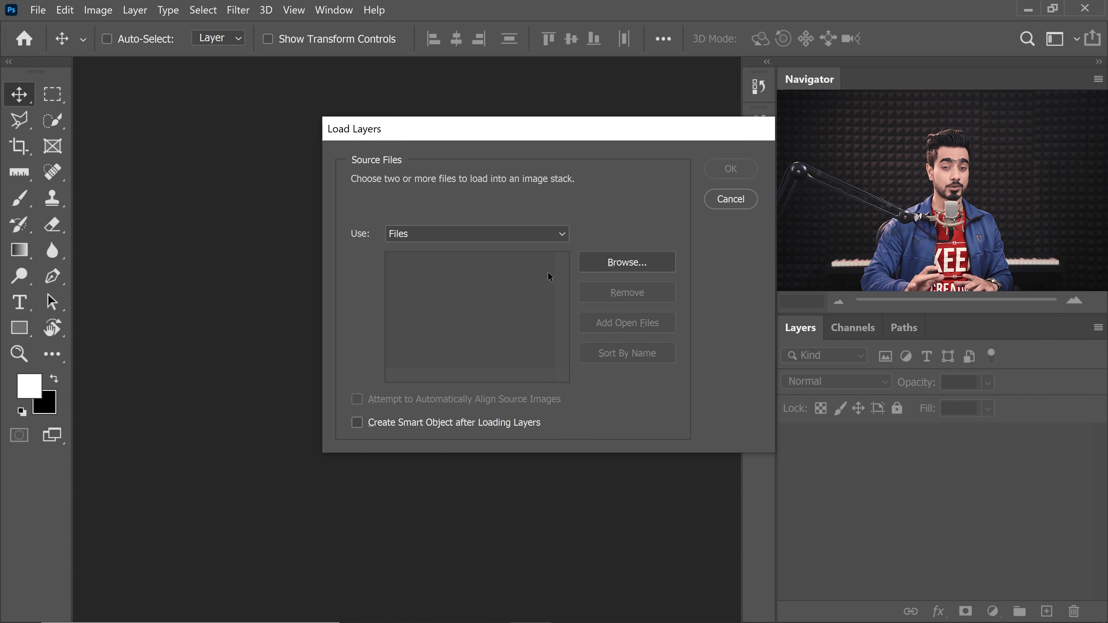
pyautogui.click(439, 236)
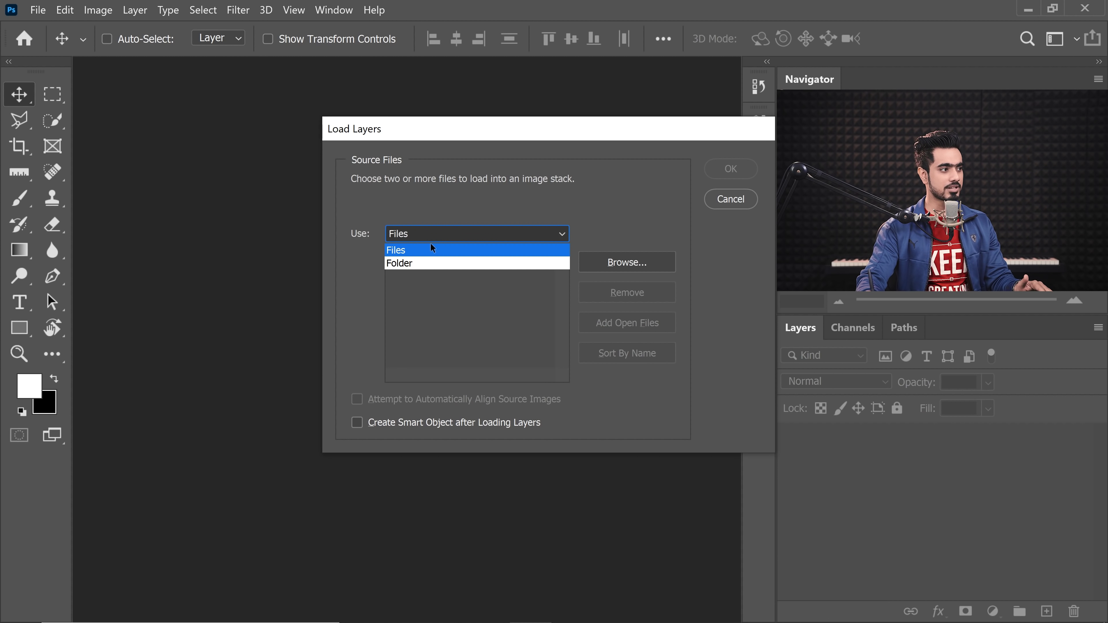
pyautogui.click(410, 265)
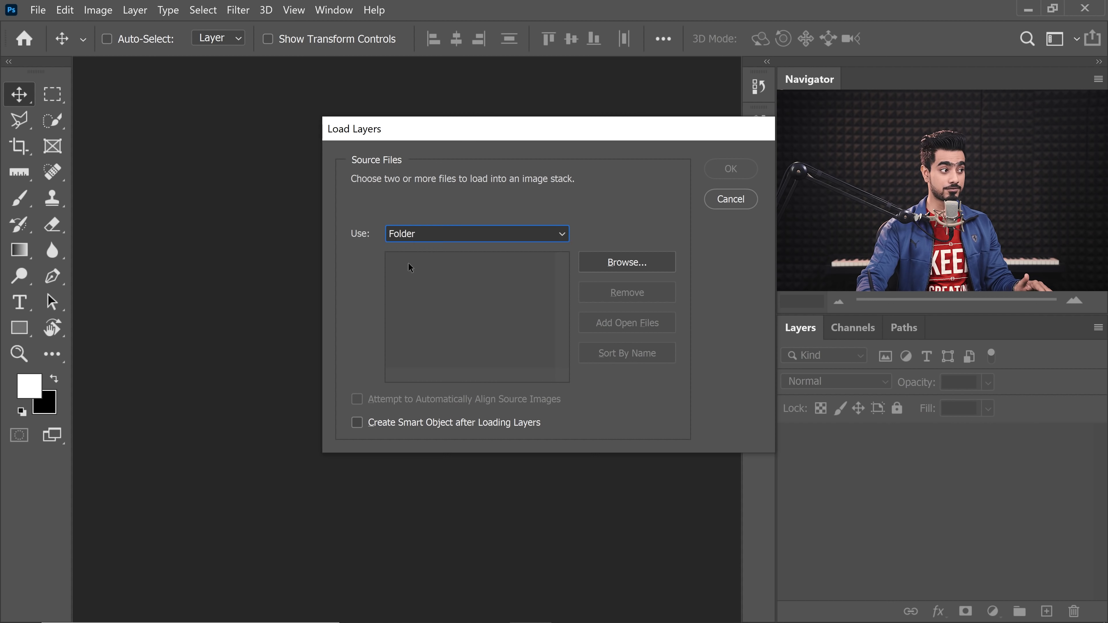
pyautogui.click(634, 264)
pyautogui.click(321, 265)
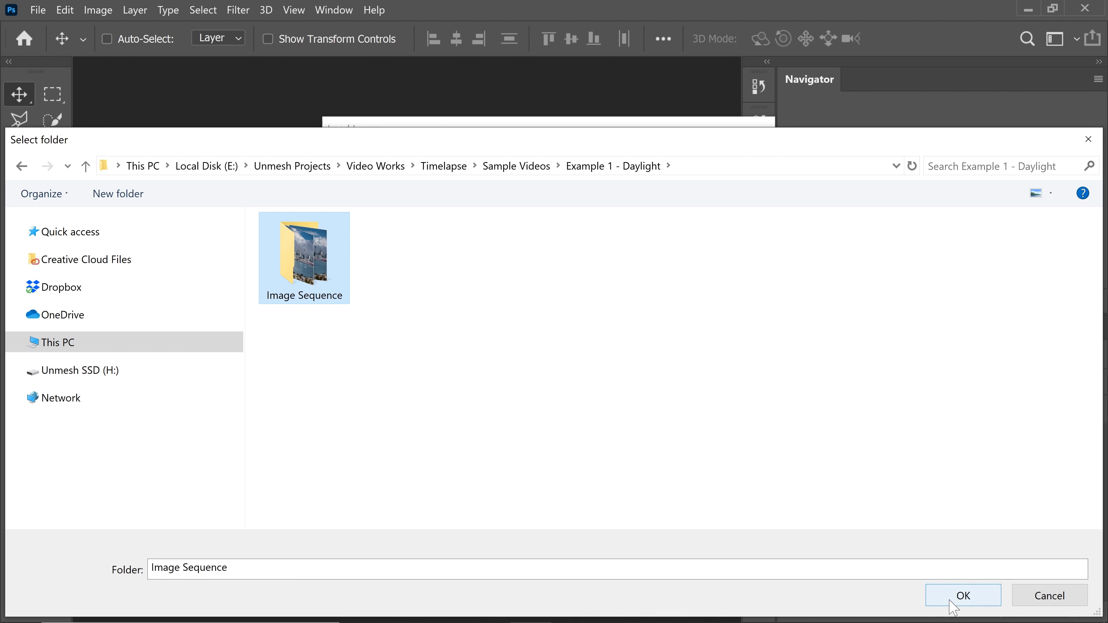
pyautogui.click(963, 595)
# Check the Load Layers list holds all Daylight frames and load them as layers
pyautogui.moveTo(567, 273); pyautogui.dragTo(558, 372)
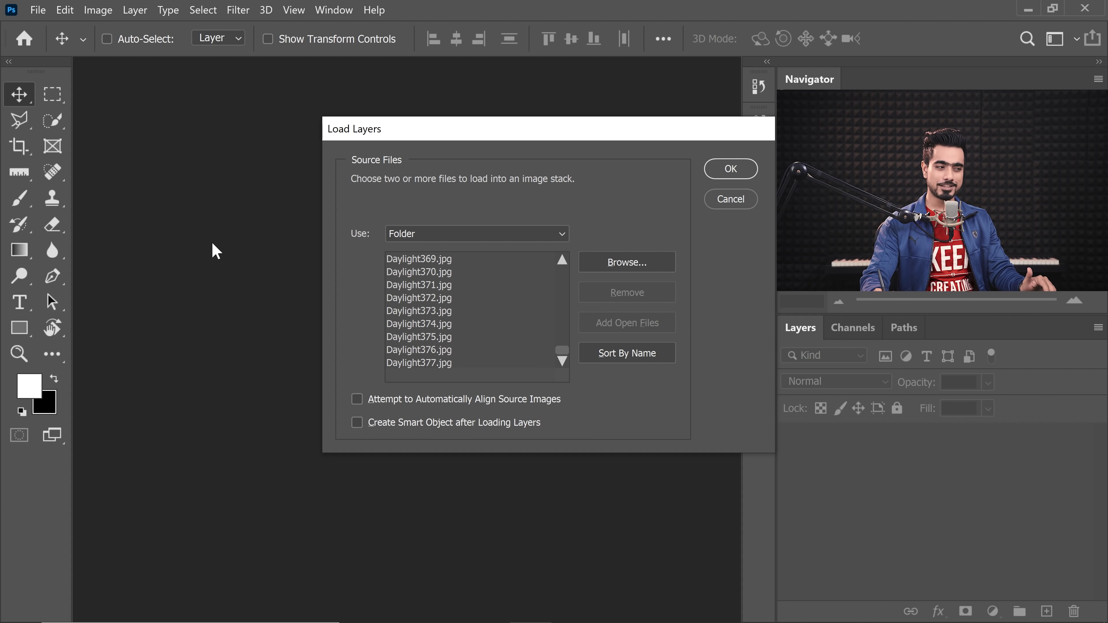
pyautogui.click(728, 176)
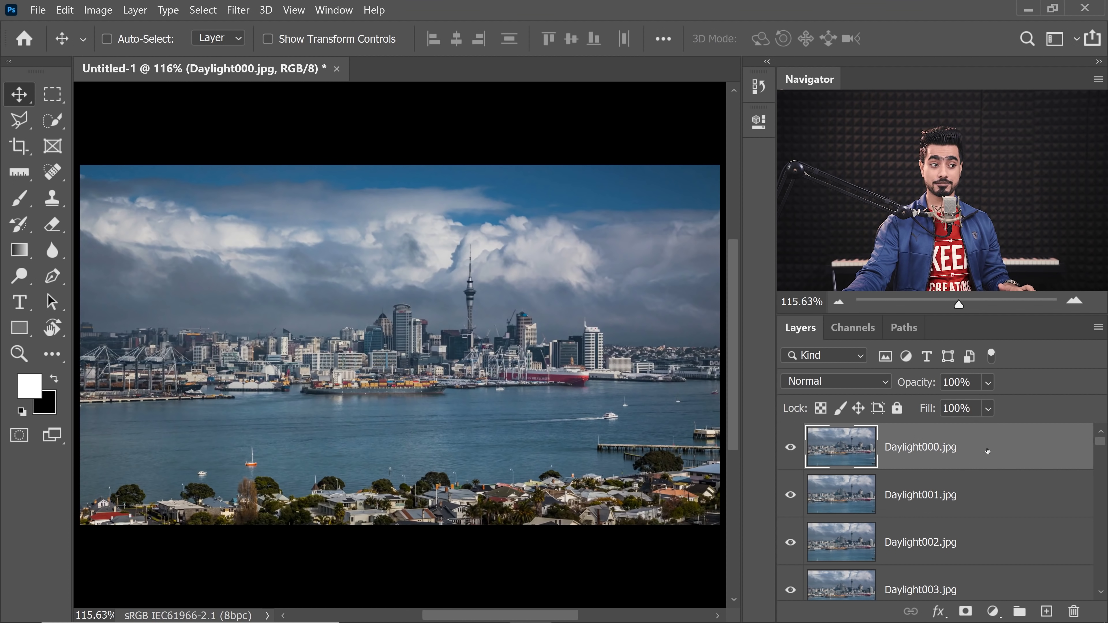
# Select all Daylight frame layers from top to bottom and convert them to one smart object
pyautogui.moveTo(1102, 452); pyautogui.dragTo(1047, 581)
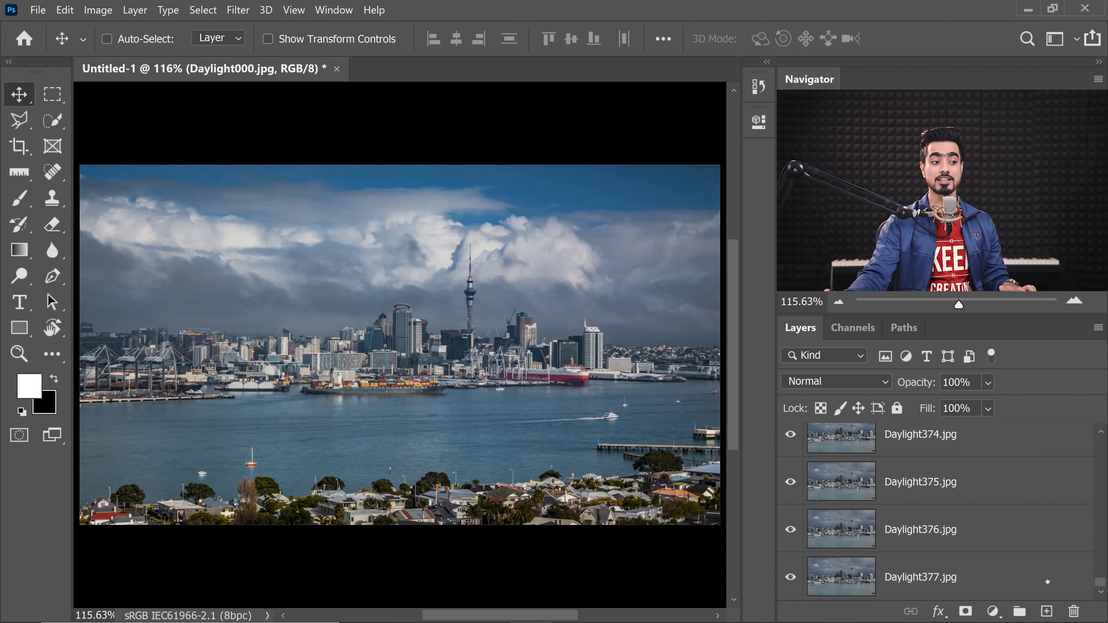
pyautogui.keyDown('shift'); pyautogui.click(997, 577); pyautogui.keyUp('shift')
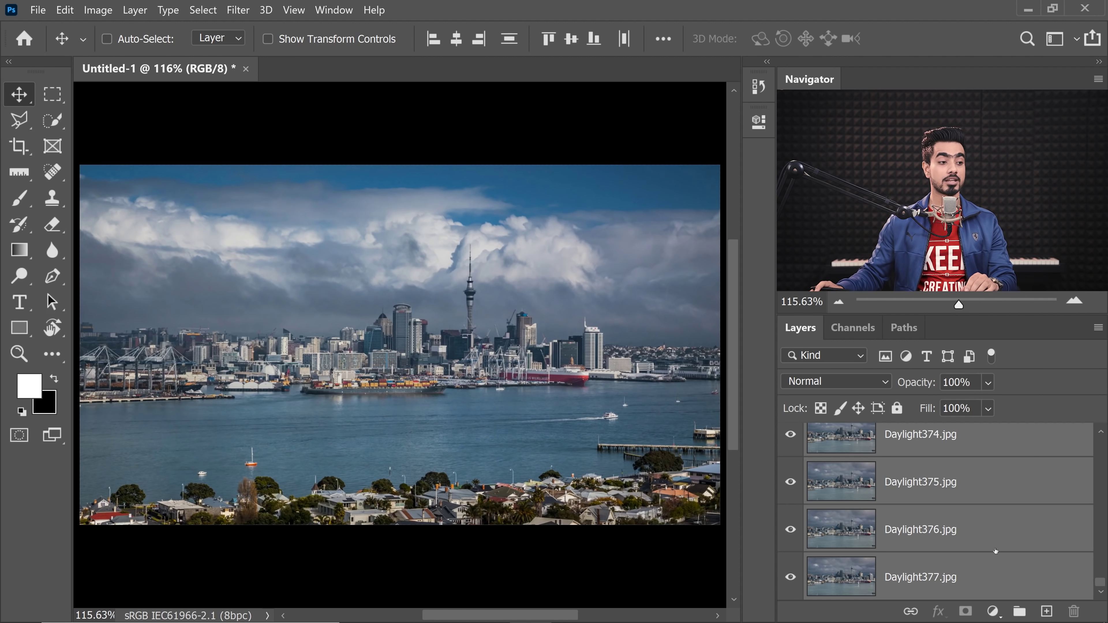
pyautogui.rightClick(1021, 444)
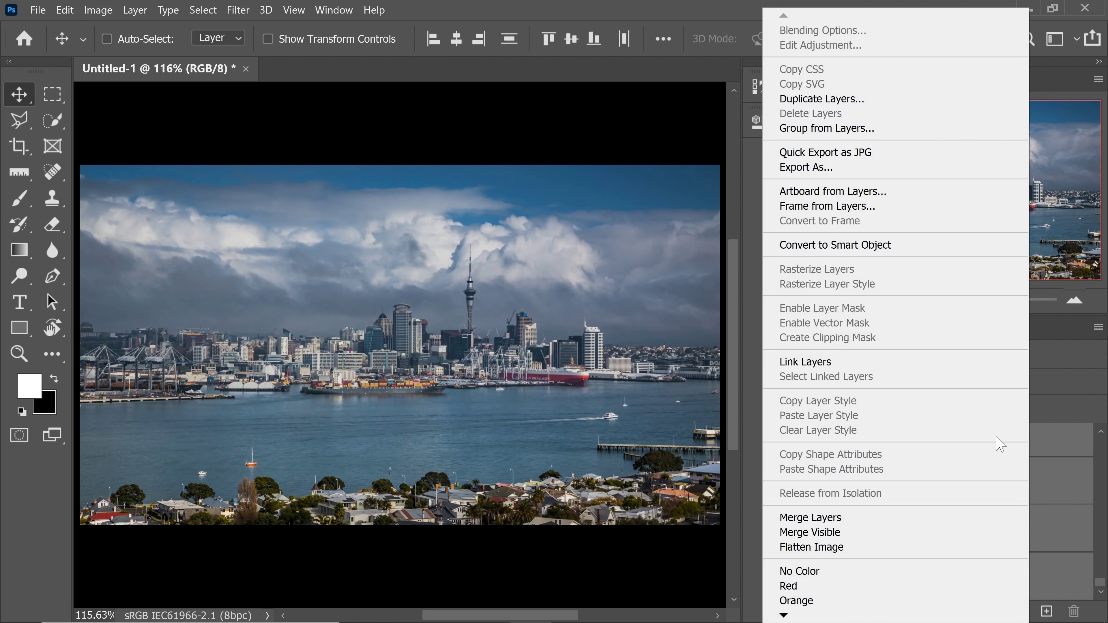
pyautogui.click(911, 247)
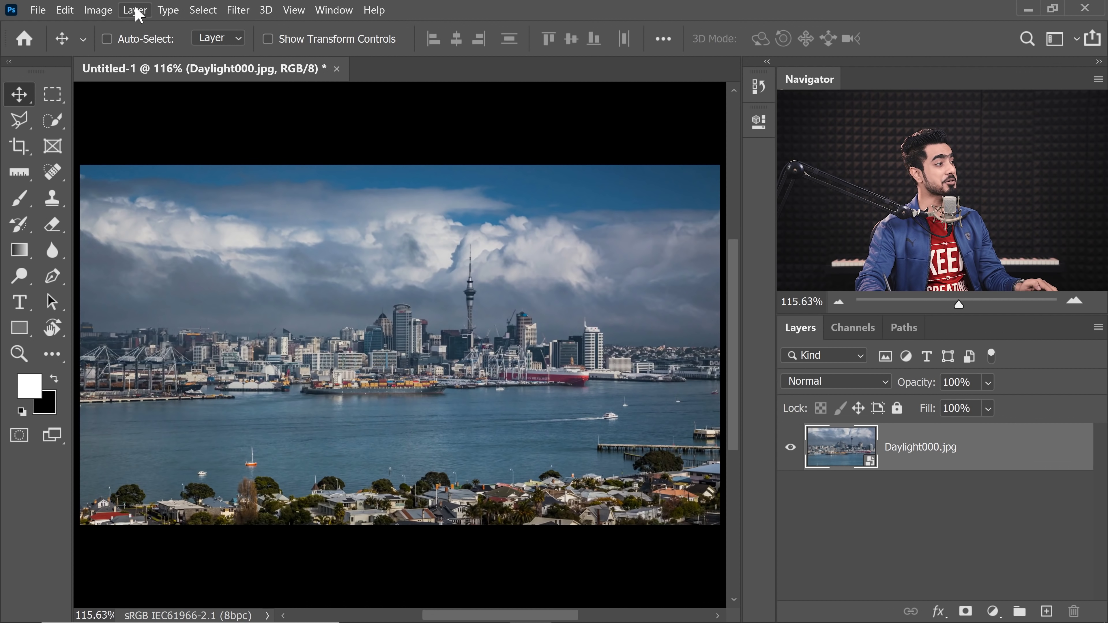
# Set the Daylight000.jpg smart object's stack mode to Mean
pyautogui.click(135, 11)
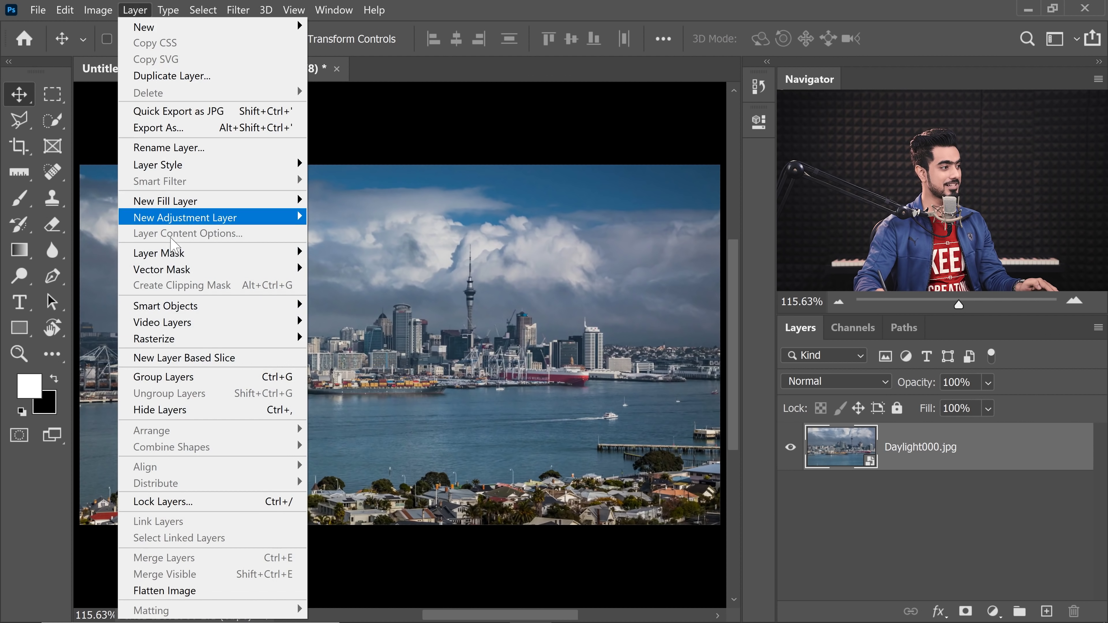
pyautogui.moveTo(244, 313)
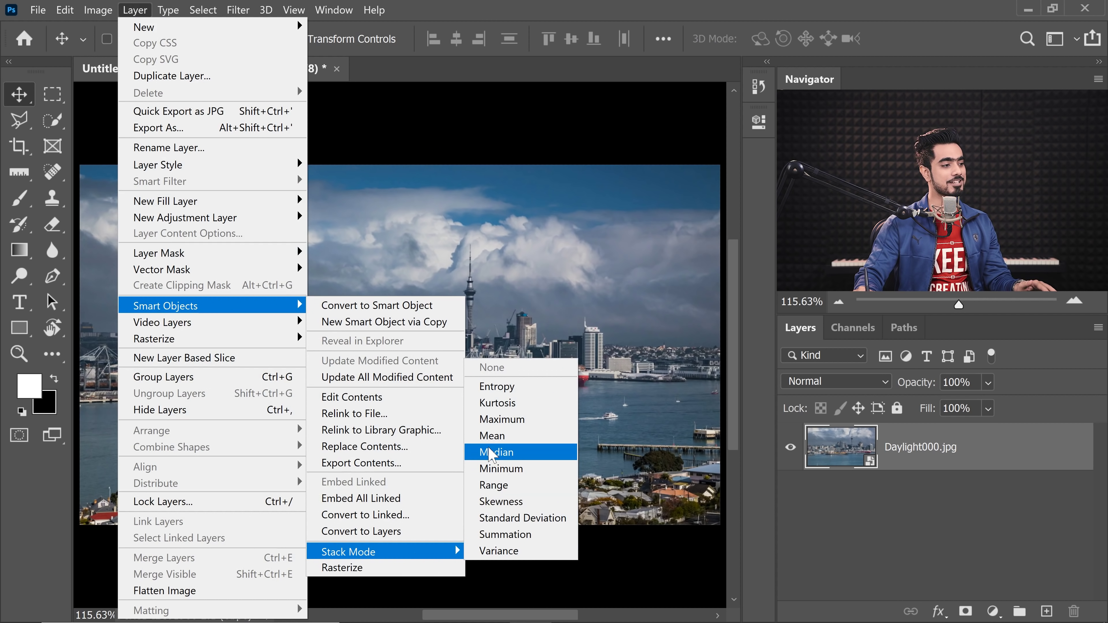
pyautogui.click(508, 439)
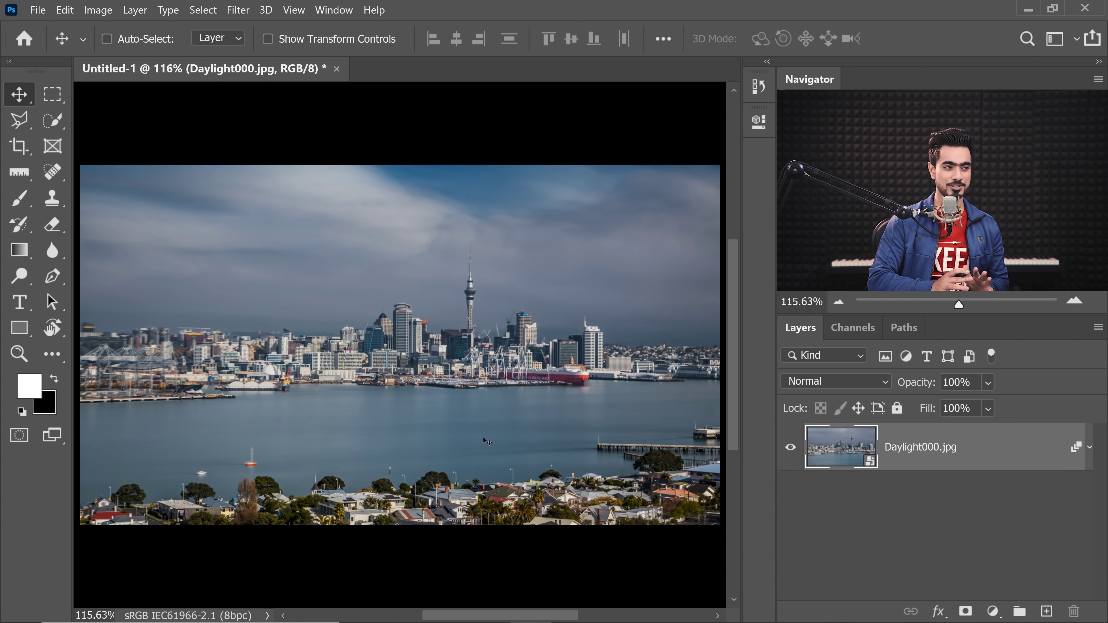
pyautogui.moveTo(497, 390); pyautogui.dragTo(533, 390)
pyautogui.scroll(-5, 480, 398)
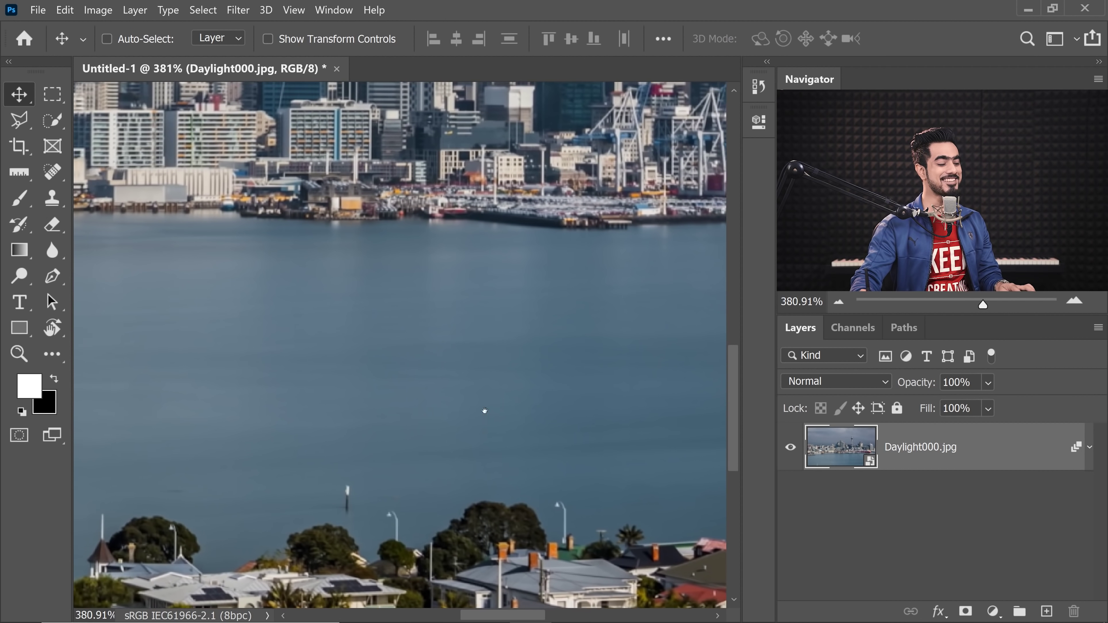
pyautogui.hotkey('ctrl', '0')
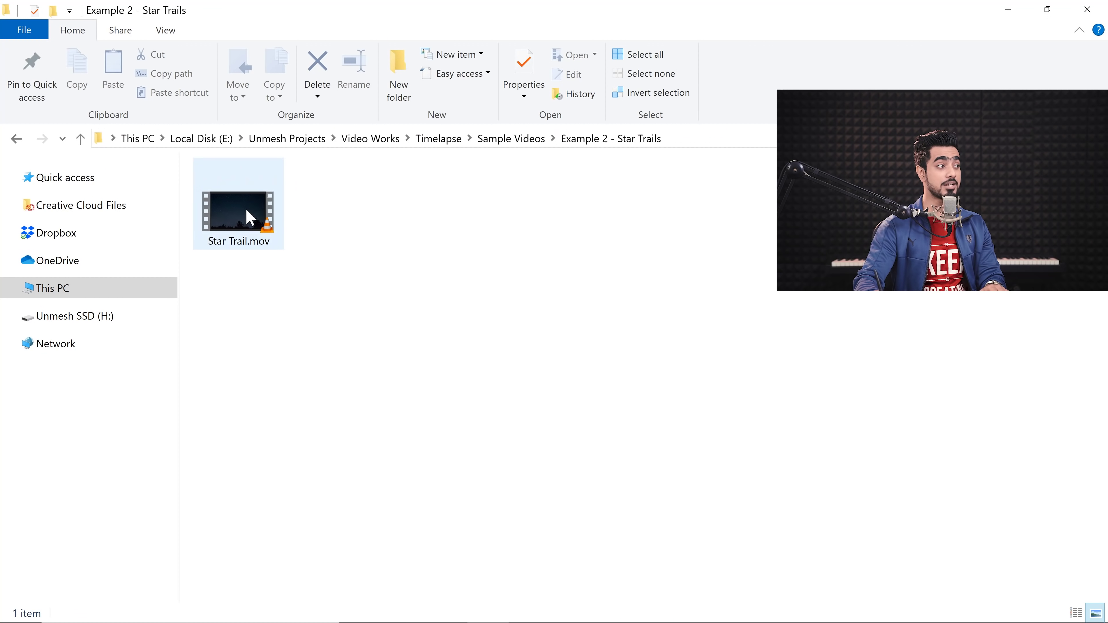
# Play Star Trail.mov in VLC to preview it, then close the player
pyautogui.doubleClick(247, 210)
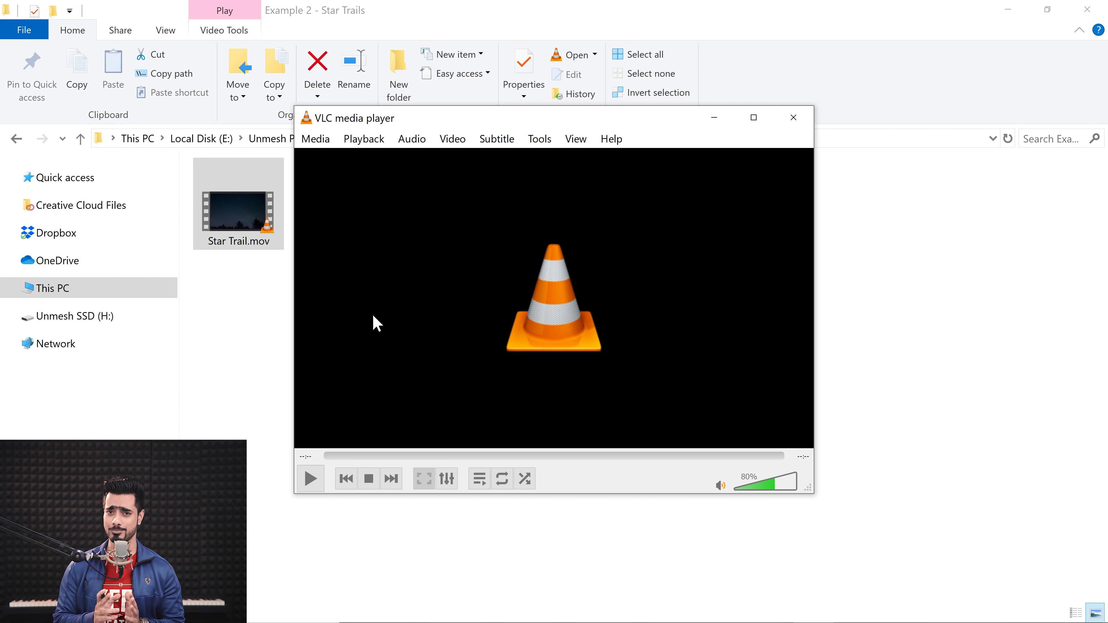
pyautogui.click(793, 117)
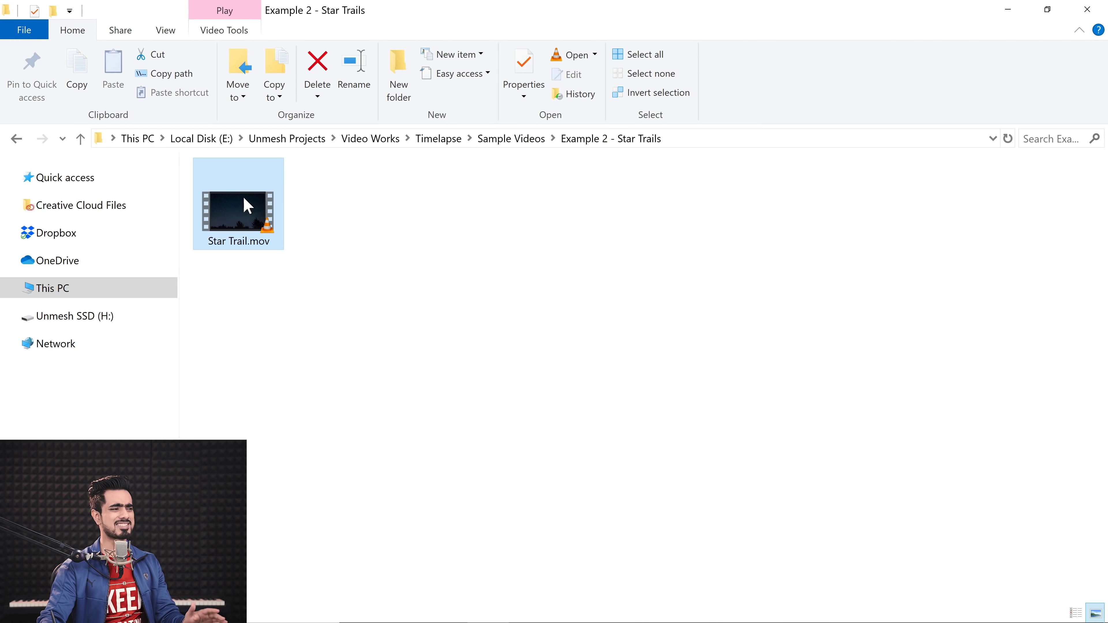
# Close the Daylight sequence in Premiere Pro
pyautogui.moveTo(245, 210)
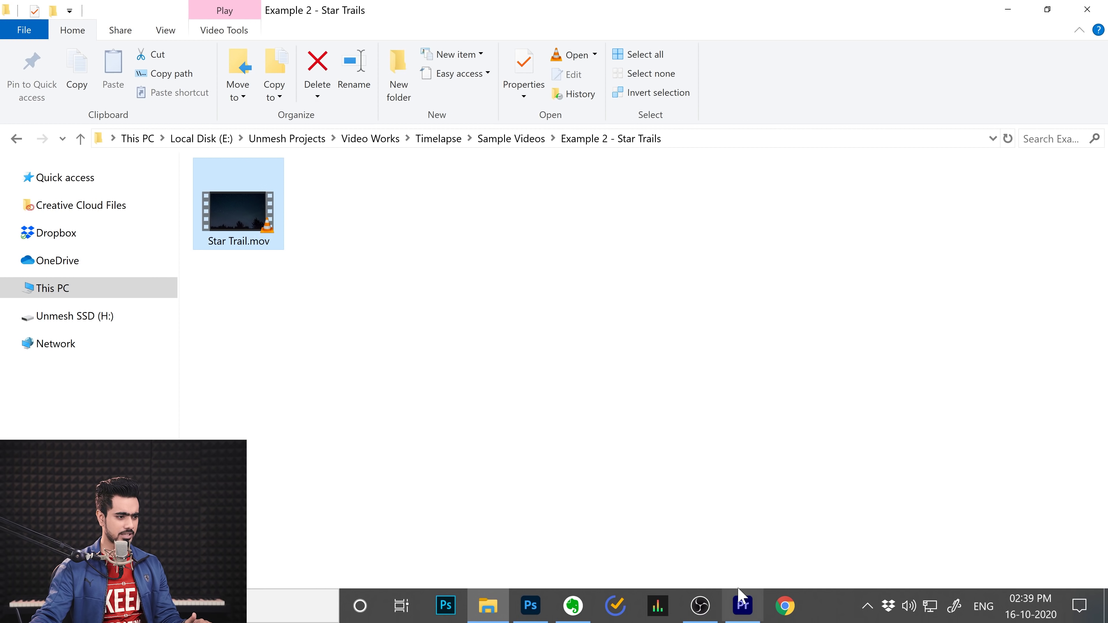
pyautogui.click(742, 605)
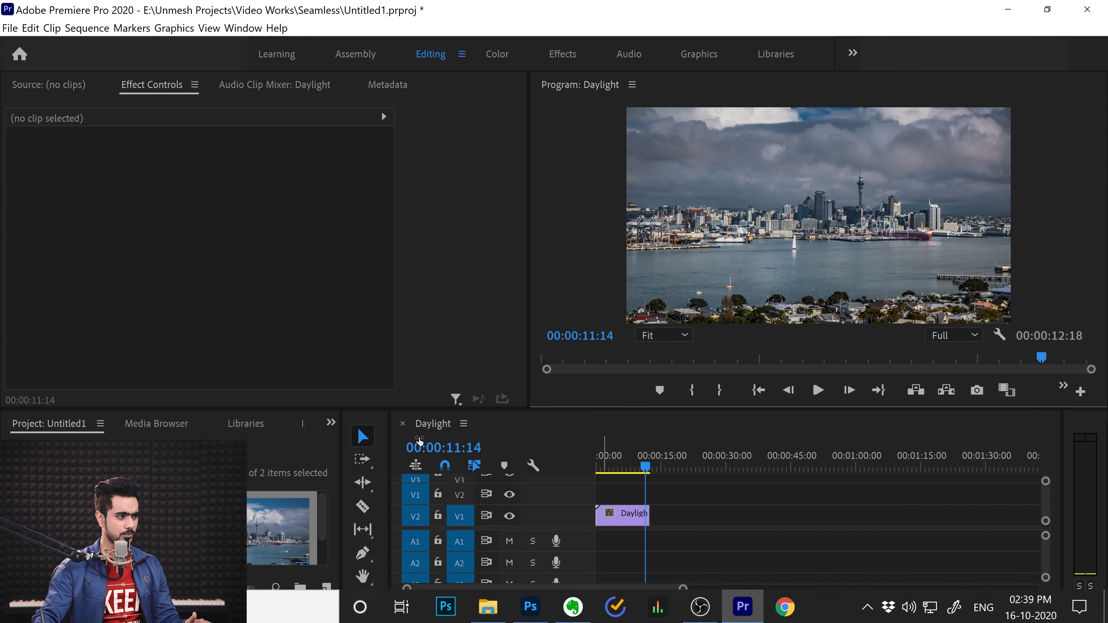
pyautogui.click(402, 423)
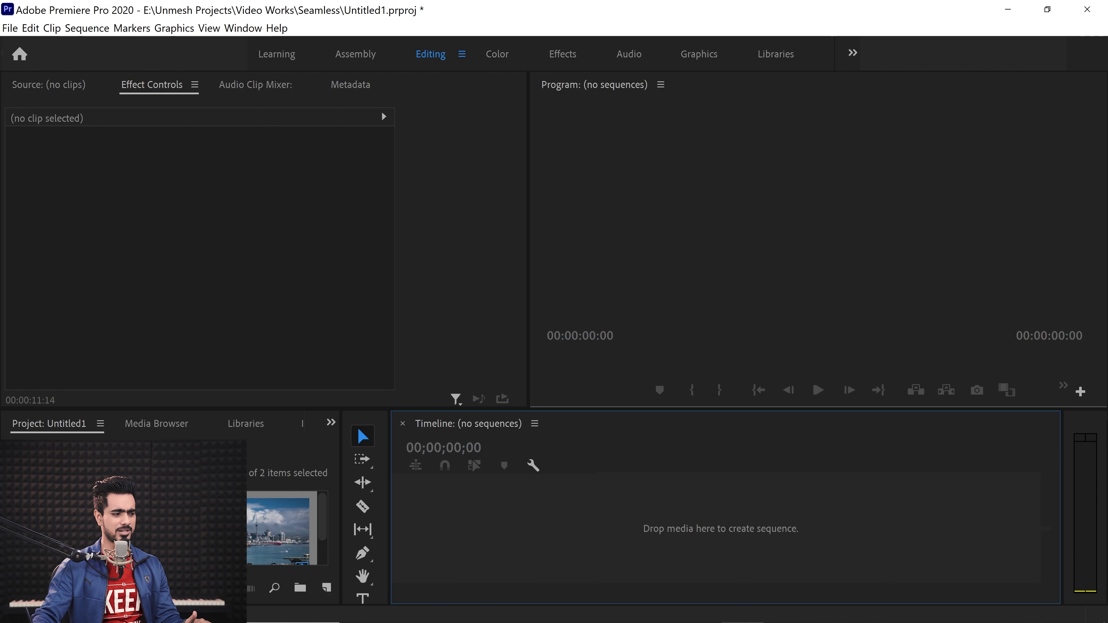
# Create a new sequence from Star Trail.mov and scrub through the night-sky footage
pyautogui.click(489, 616)
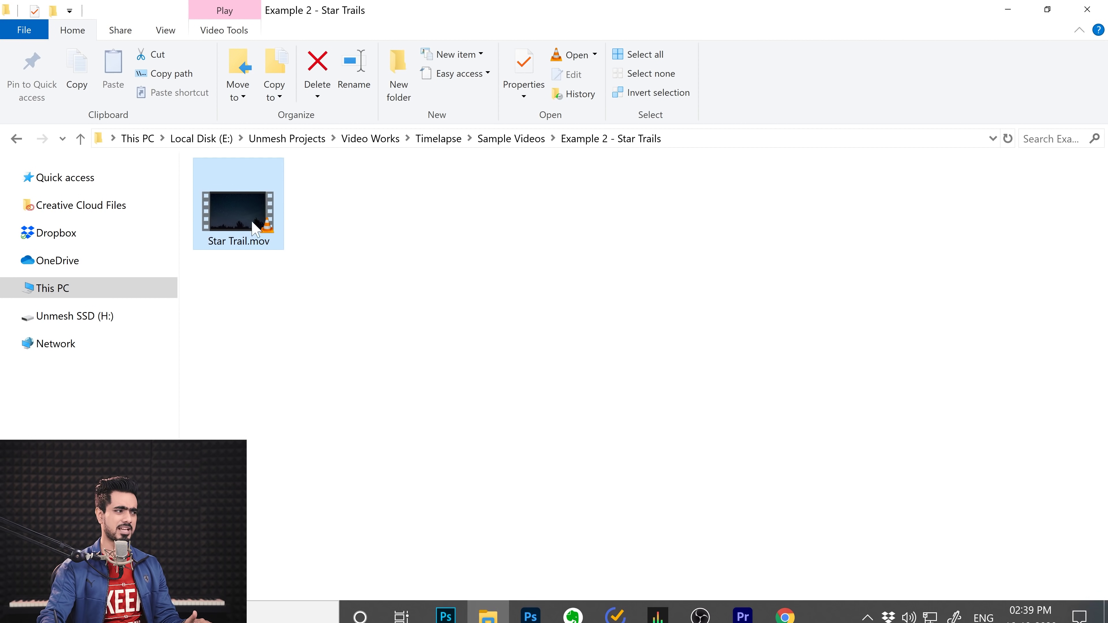
pyautogui.moveTo(255, 228); pyautogui.dragTo(608, 528)
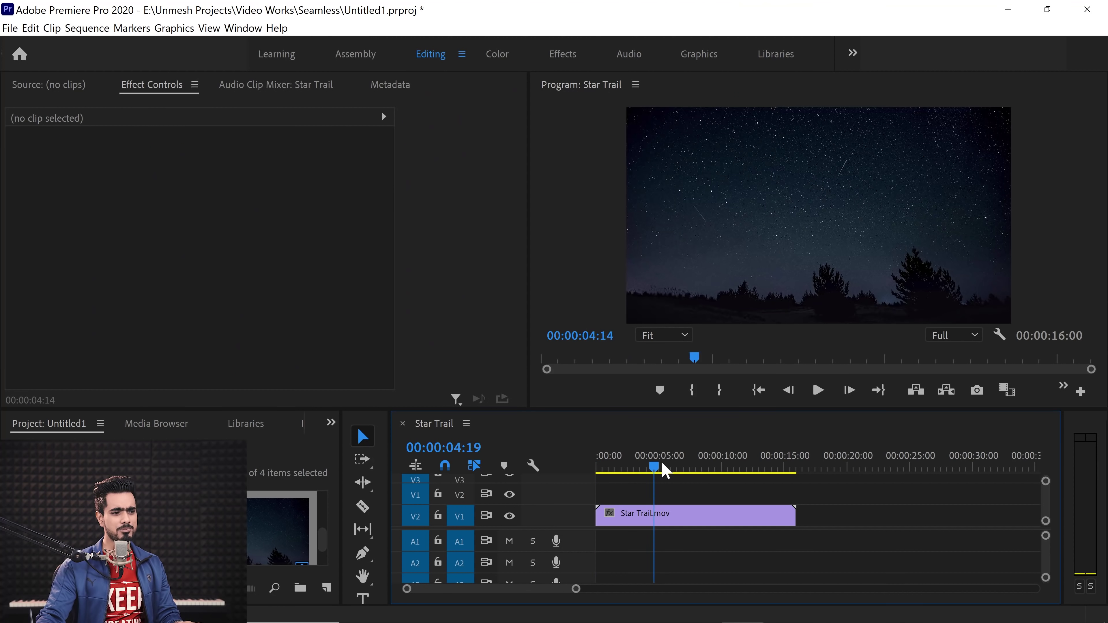
pyautogui.moveTo(655, 463); pyautogui.dragTo(598, 469)
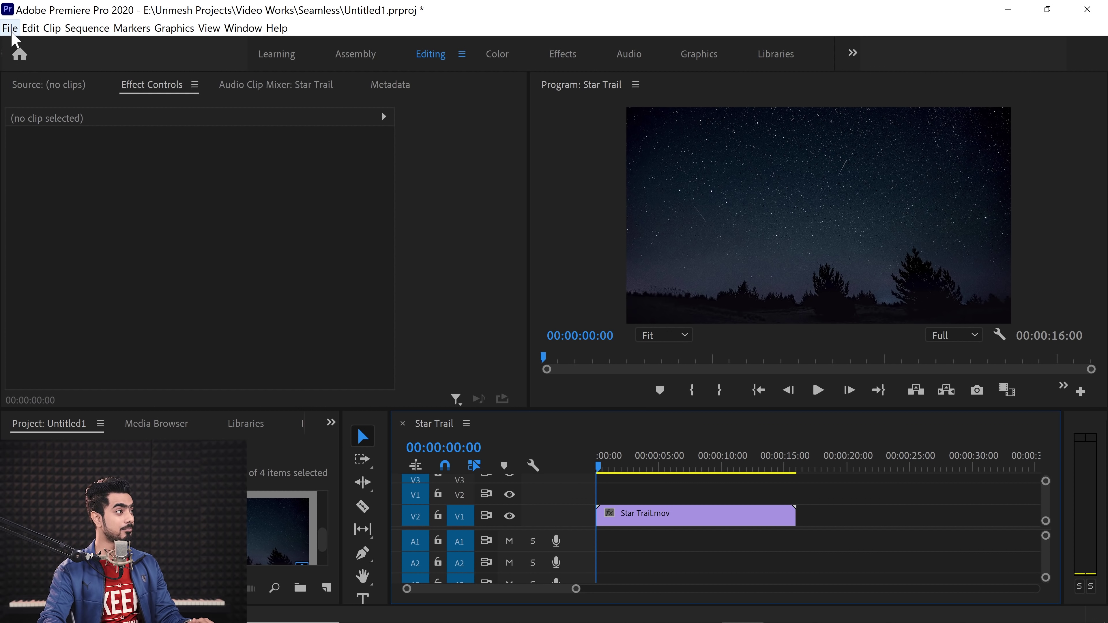
# Open the media export settings and set the format to PNG
pyautogui.hotkey('alt', 'f')
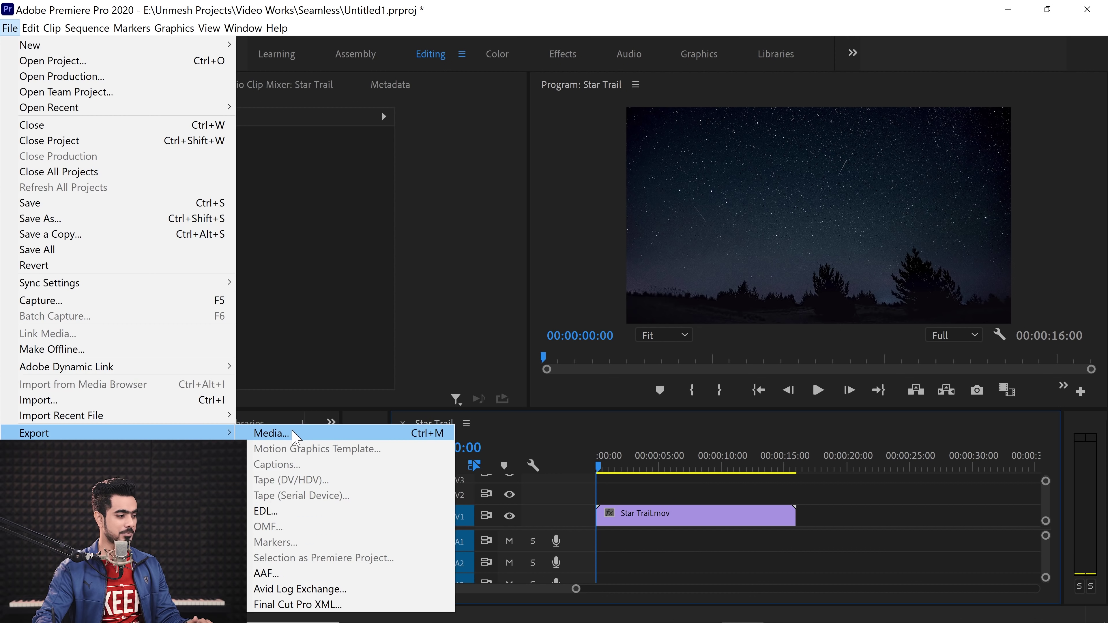
pyautogui.click(284, 434)
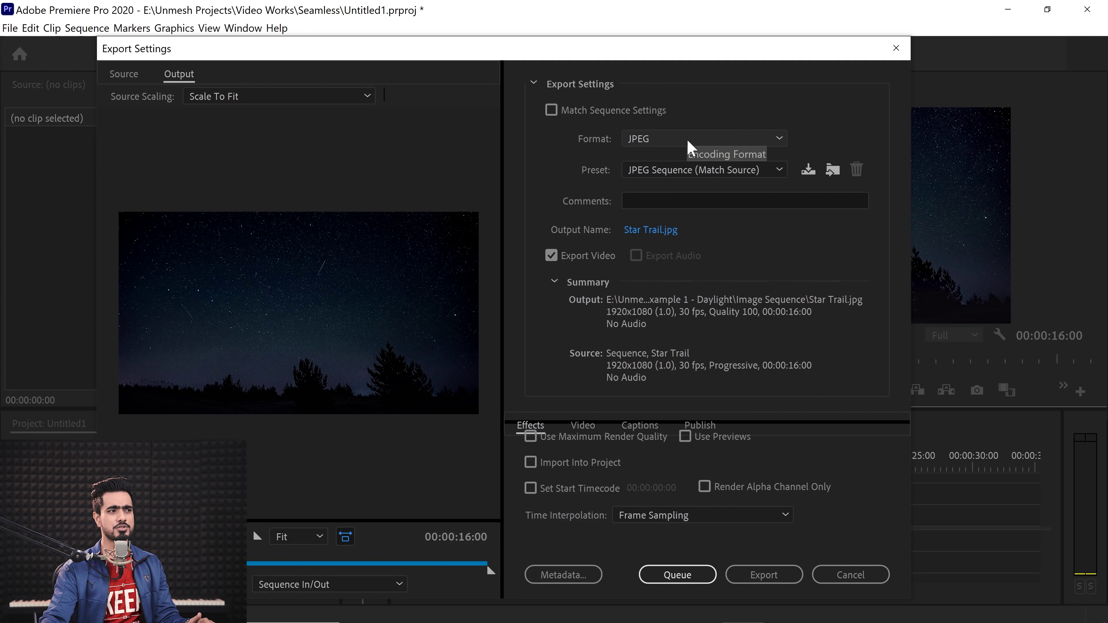
pyautogui.click(691, 143)
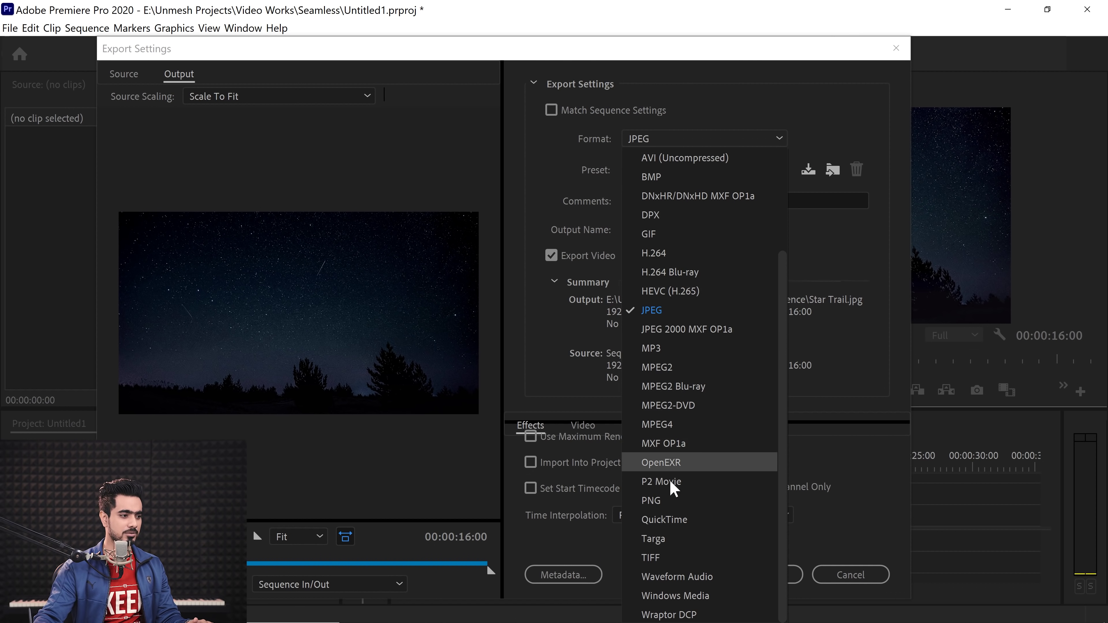
pyautogui.click(671, 502)
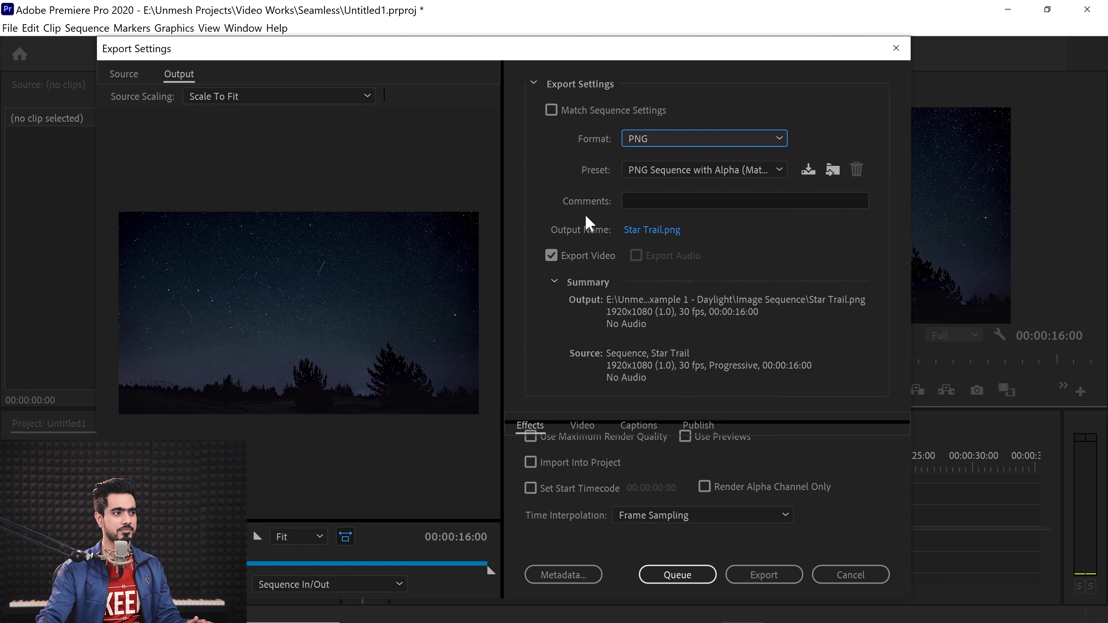
# Save output to a new 'Image Sequence' folder beside Star Trail.mov and export the frames
pyautogui.click(660, 232)
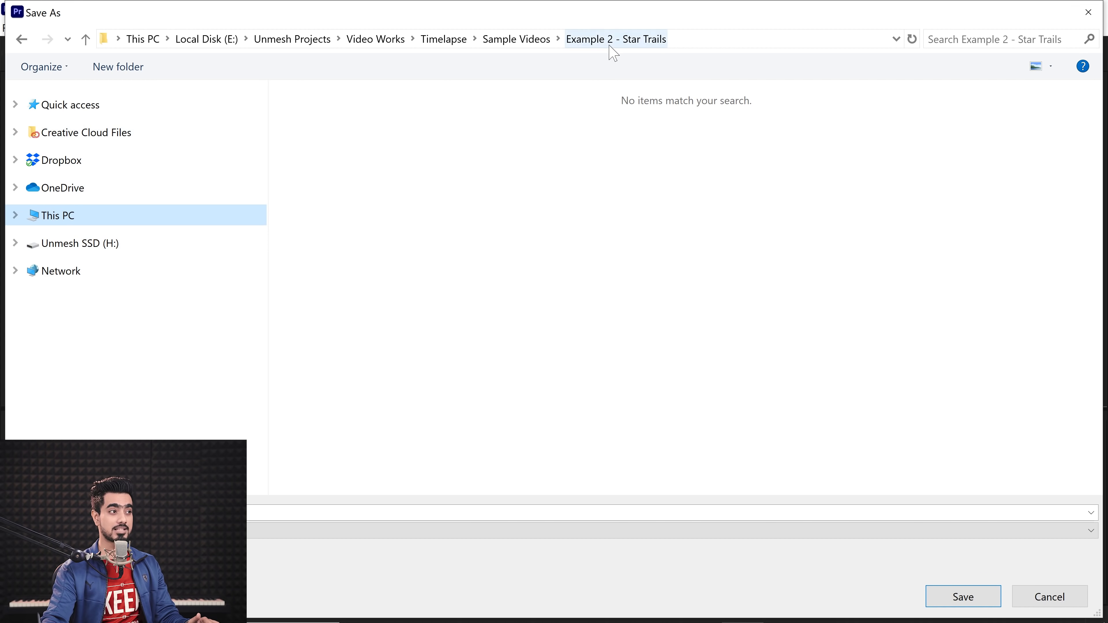
pyautogui.click(118, 67)
pyautogui.press('BackSpace')
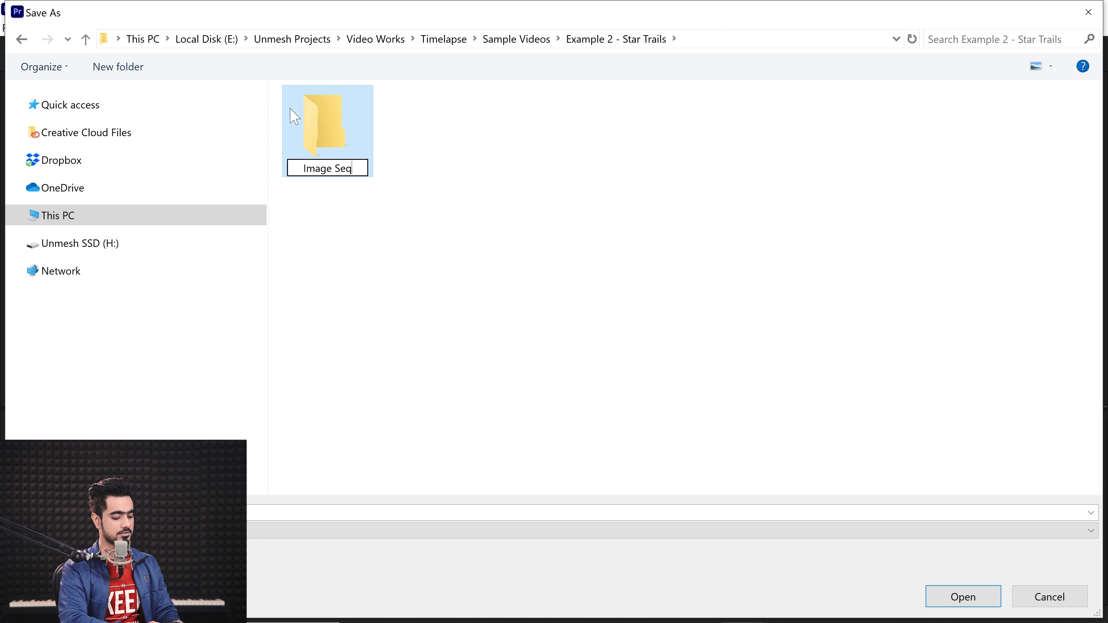
pyautogui.press('Return')
pyautogui.doubleClick(293, 115)
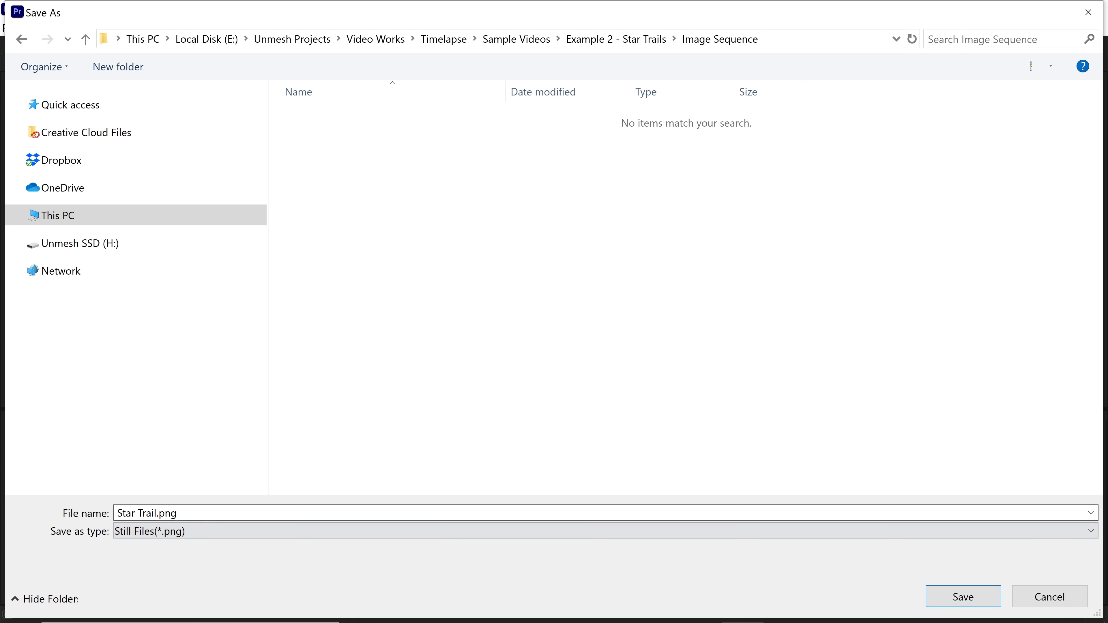
pyautogui.click(964, 604)
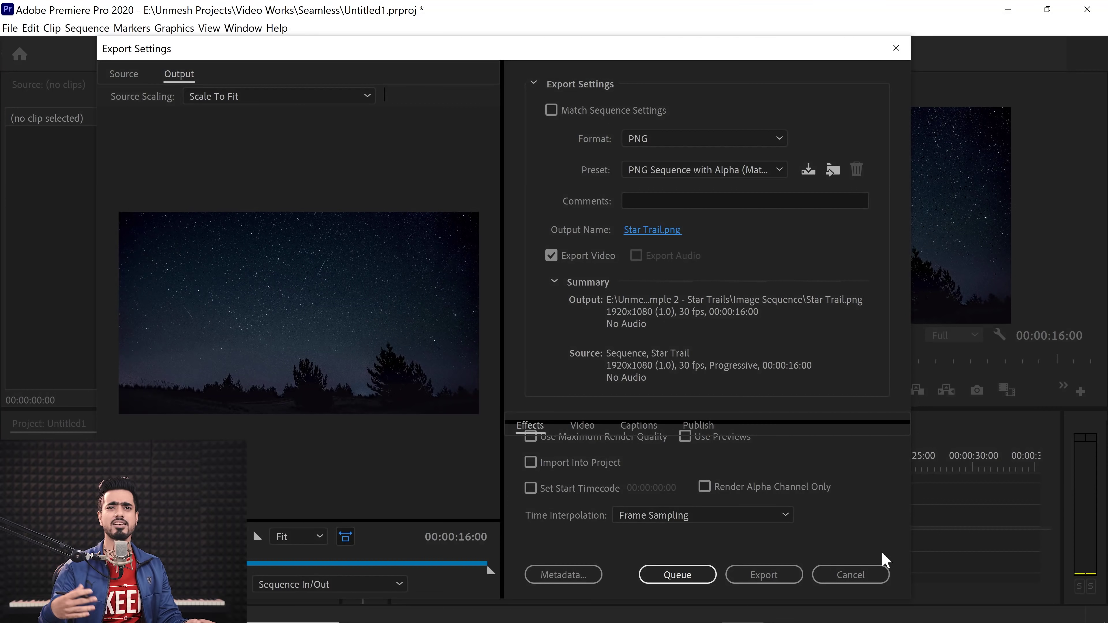
pyautogui.click(764, 574)
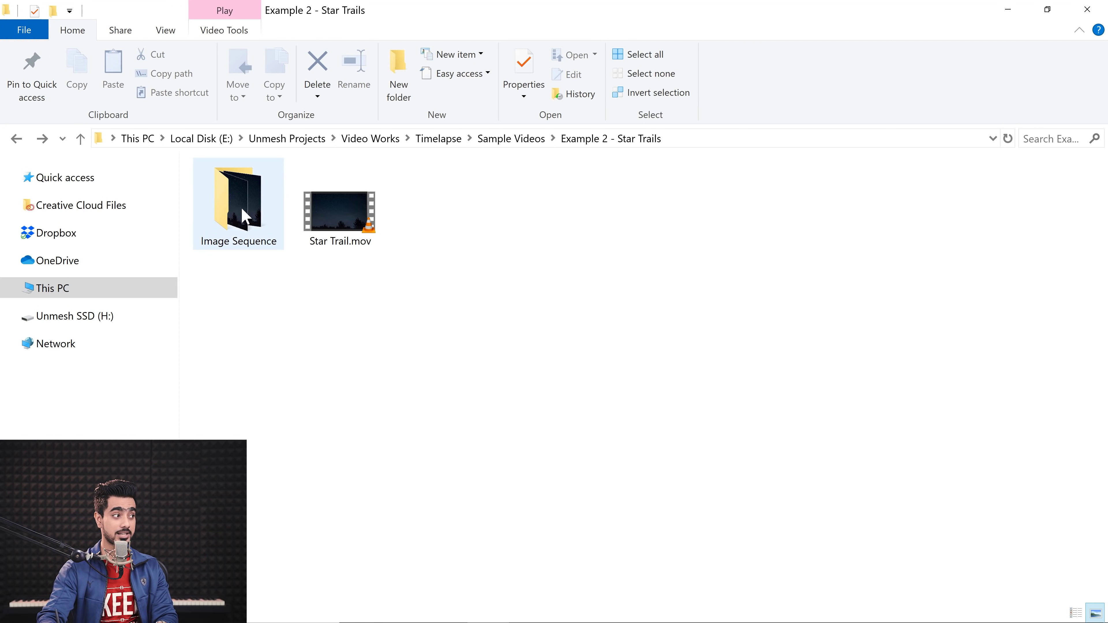
# Check the Image Sequence folder's contents and Properties to confirm 480 exported frames
pyautogui.doubleClick(242, 212)
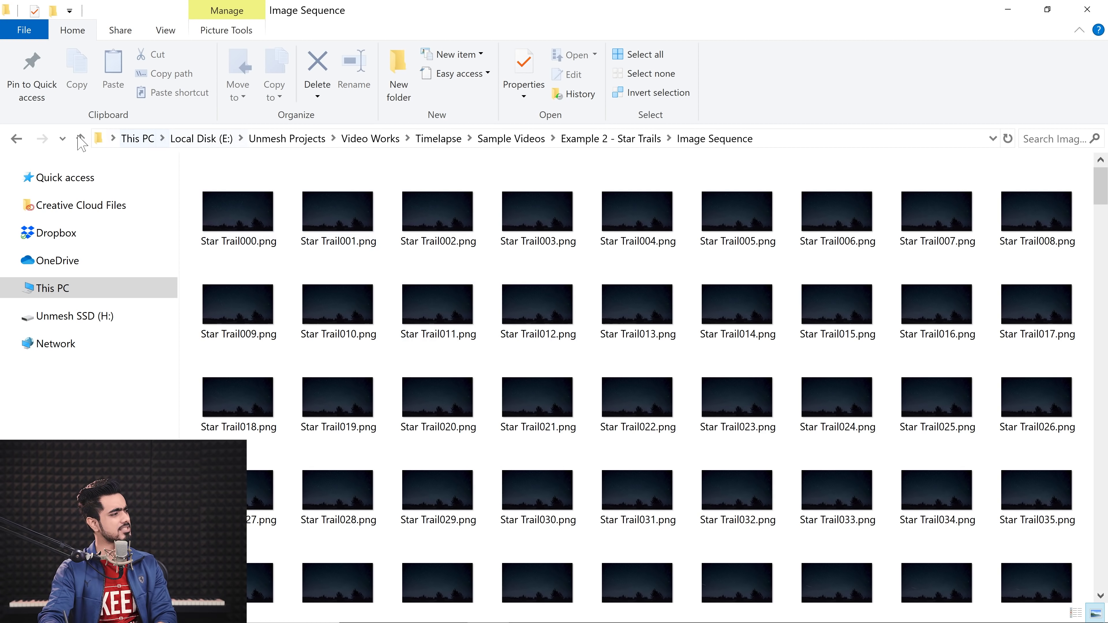
pyautogui.click(17, 139)
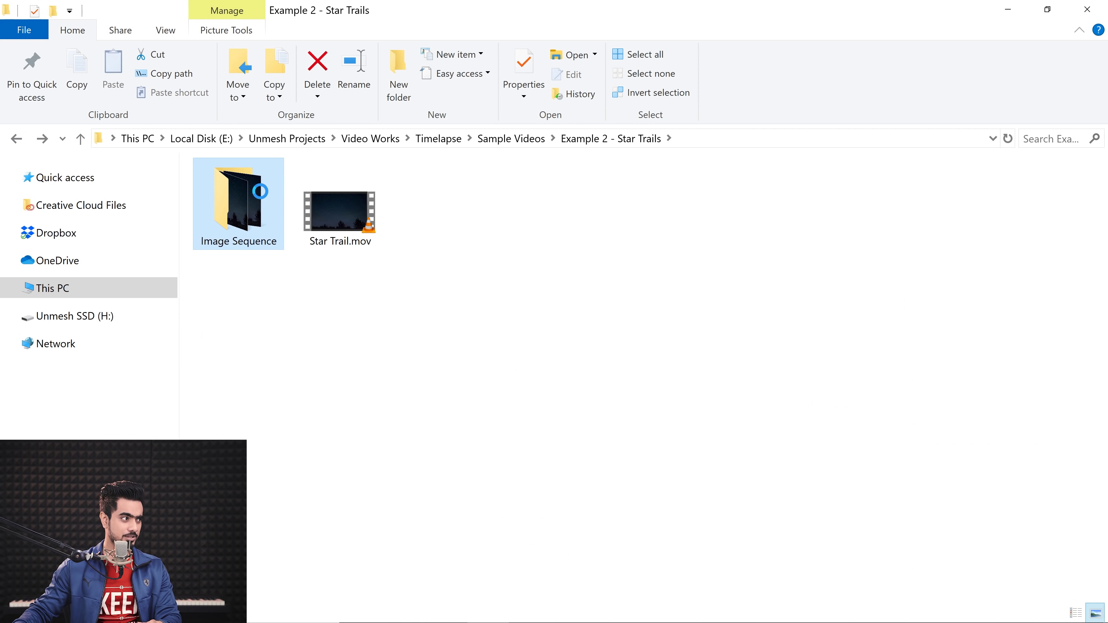
pyautogui.rightClick(265, 199)
pyautogui.press('r')
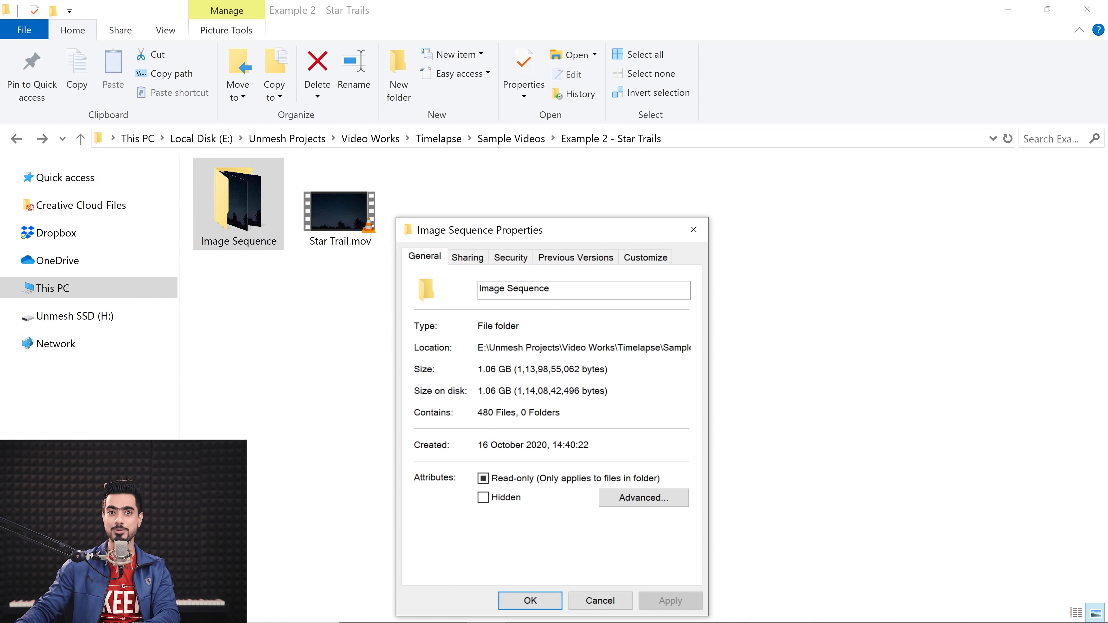
pyautogui.click(698, 230)
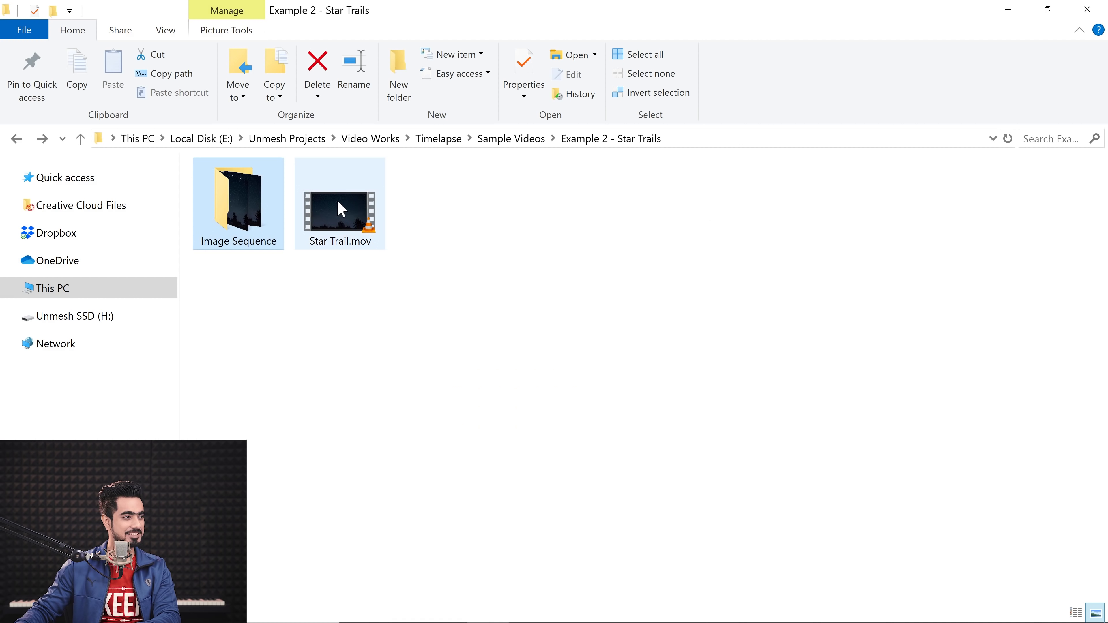
pyautogui.moveTo(342, 209)
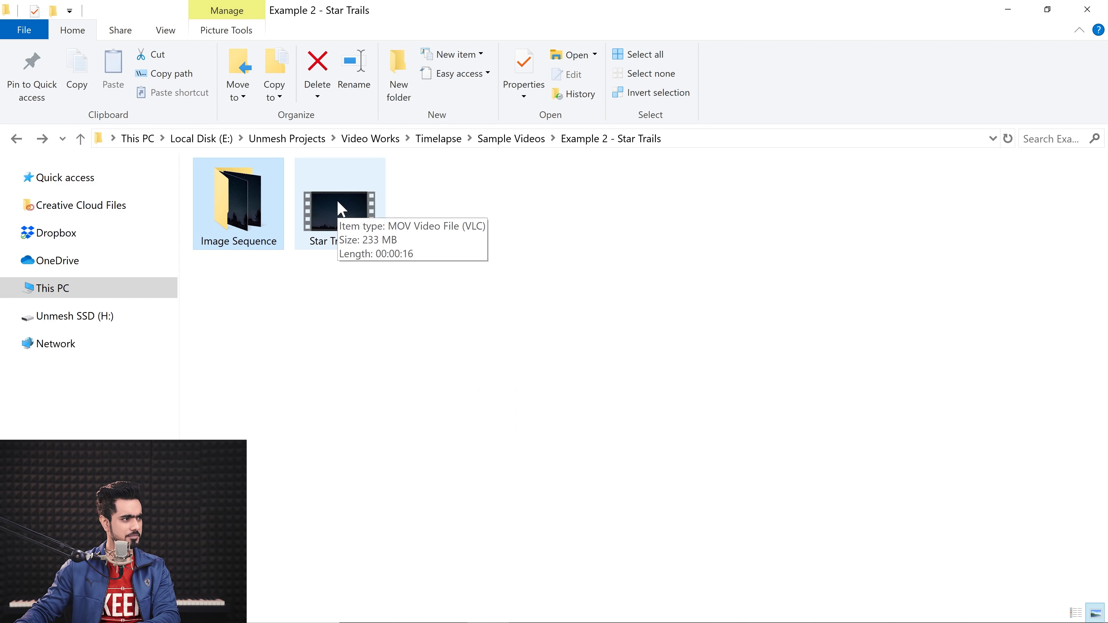
pyautogui.click(551, 231)
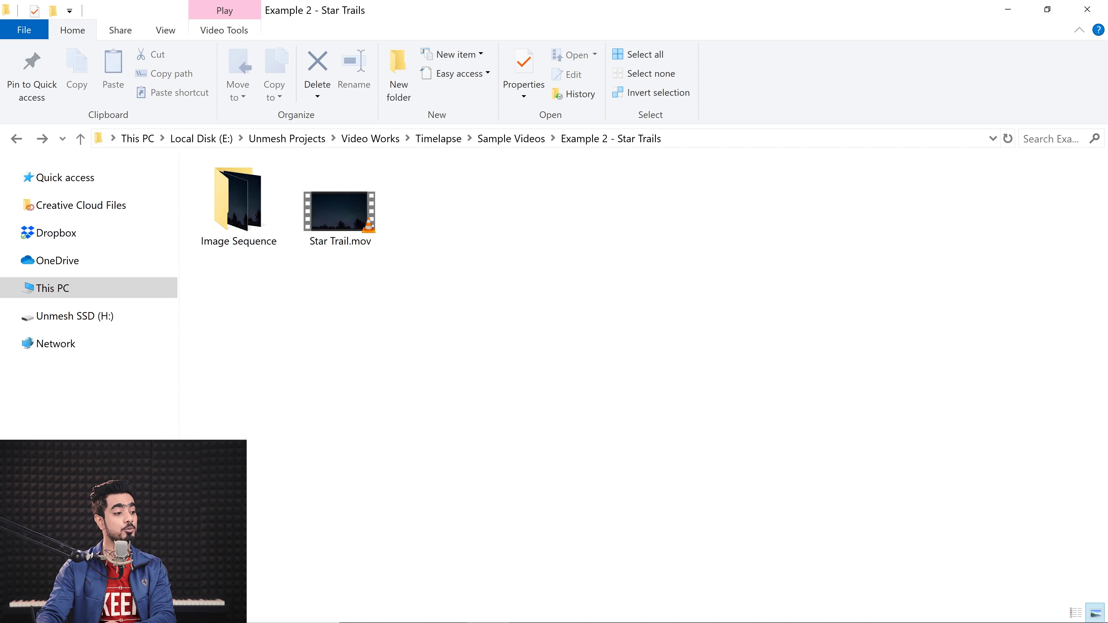
# Start Load Files into Stack with Use set to Folder and the Image Sequence folder chosen
pyautogui.click(536, 606)
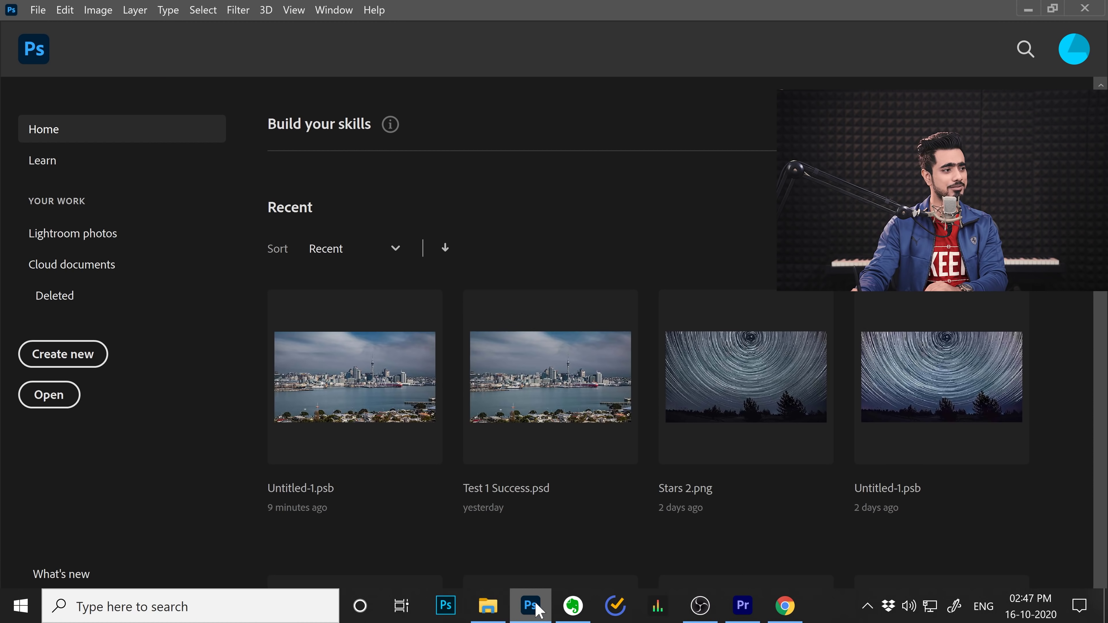
pyautogui.click(38, 9)
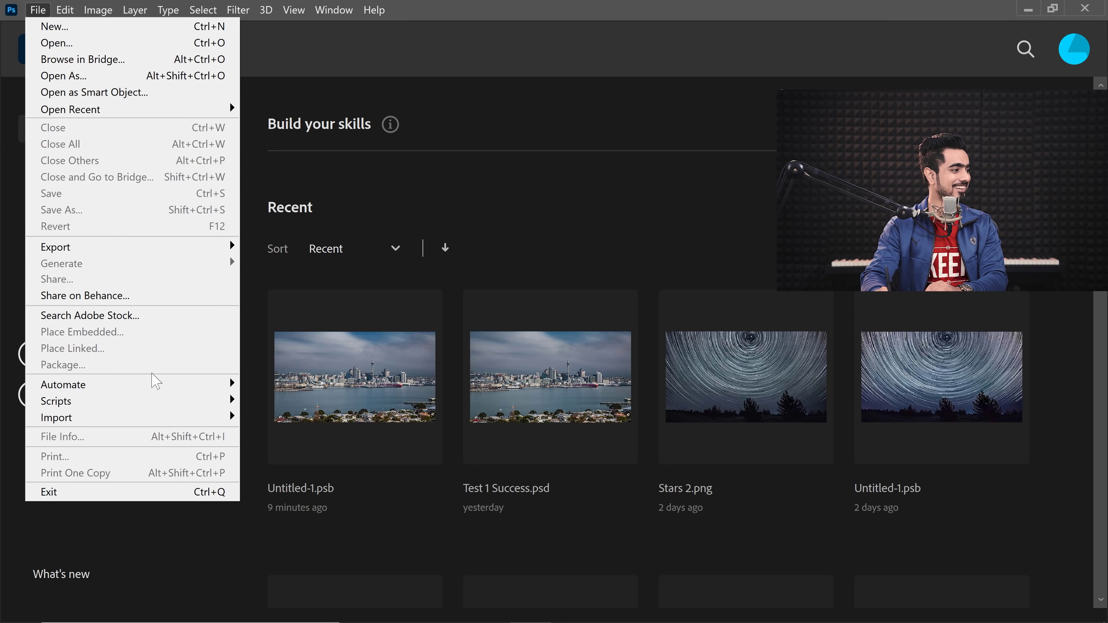
pyautogui.moveTo(168, 401)
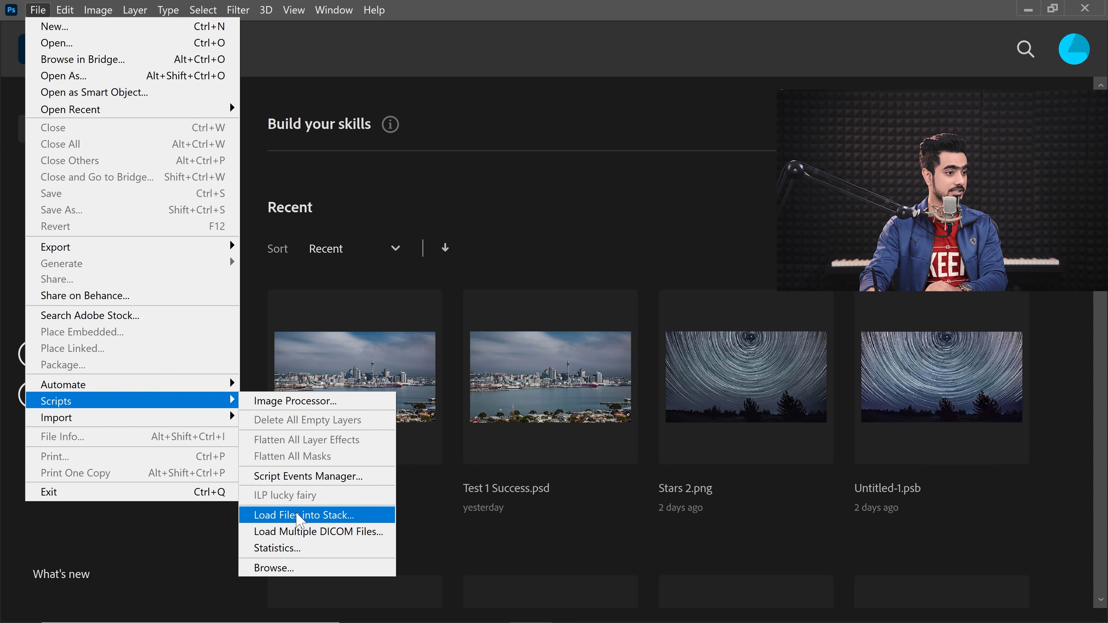
pyautogui.click(299, 516)
pyautogui.click(475, 233)
pyautogui.click(457, 265)
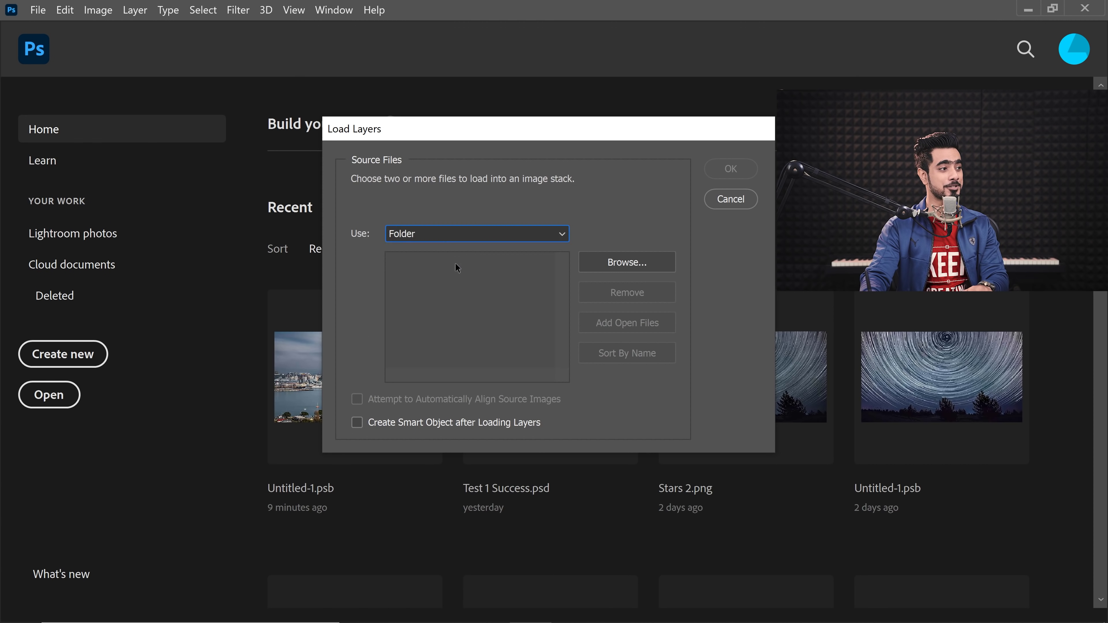
pyautogui.click(627, 262)
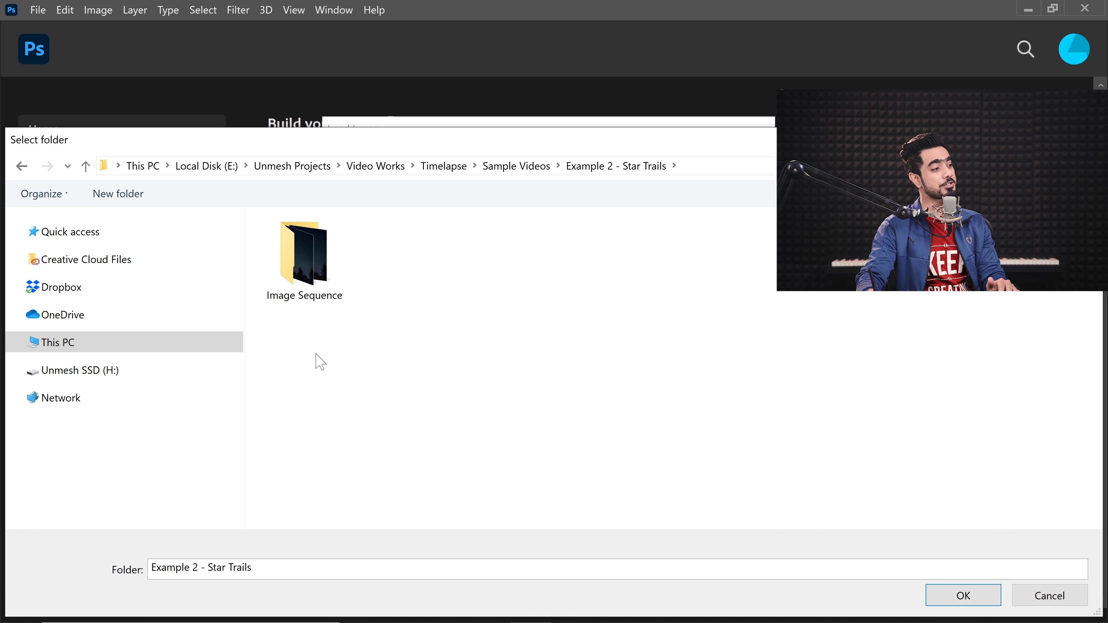
pyautogui.click(311, 276)
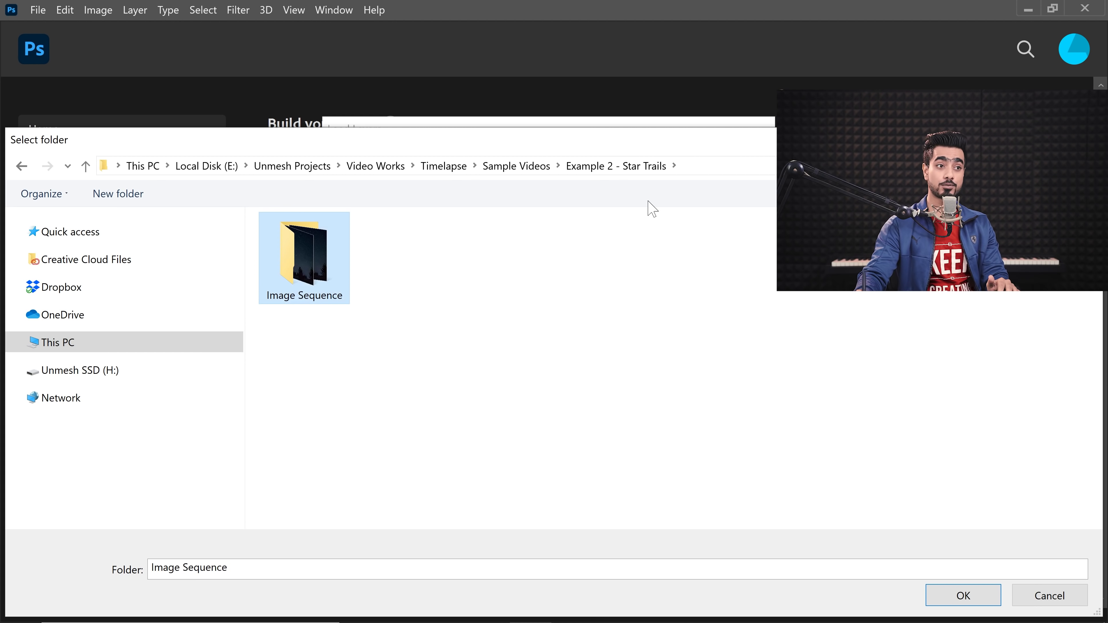
pyautogui.click(962, 595)
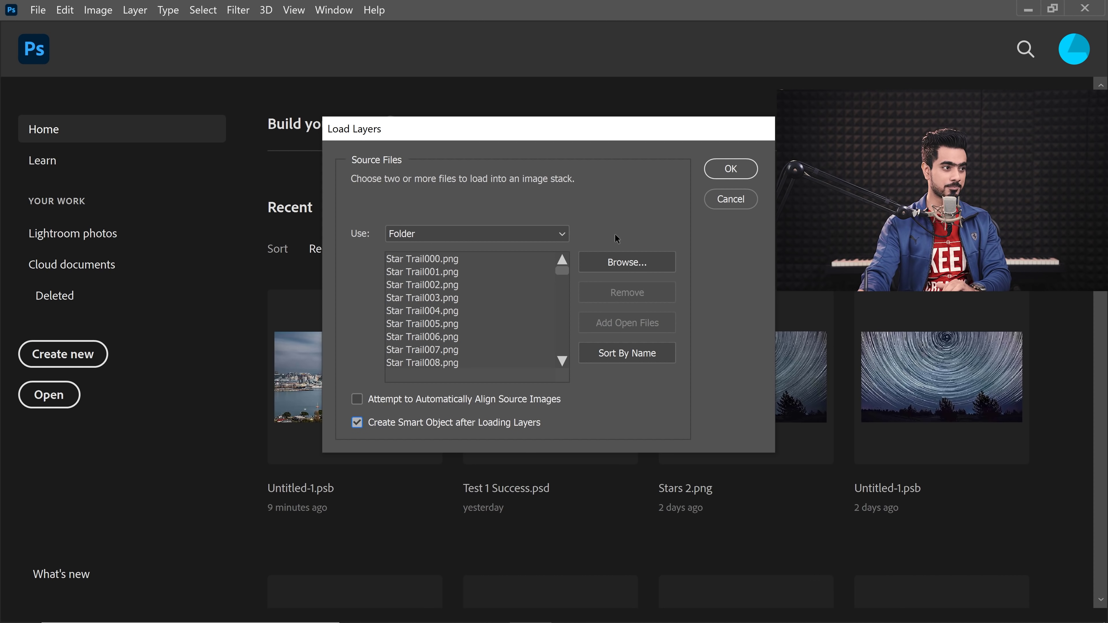
# Confirm Load Layers to stack all star frames into one smart object document
pyautogui.click(731, 168)
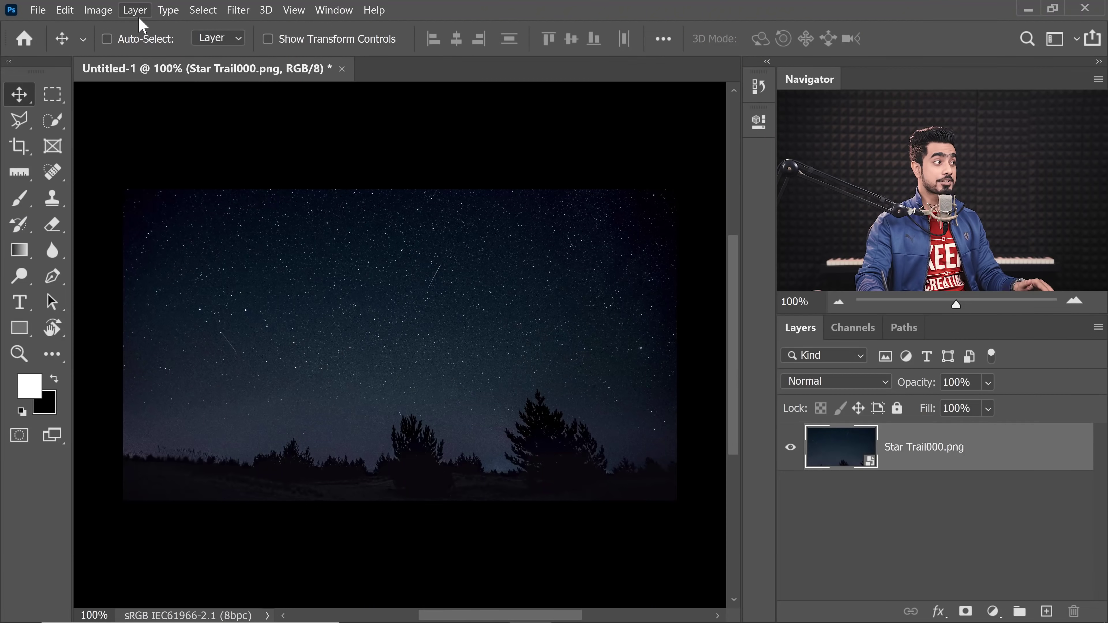
pyautogui.click(134, 10)
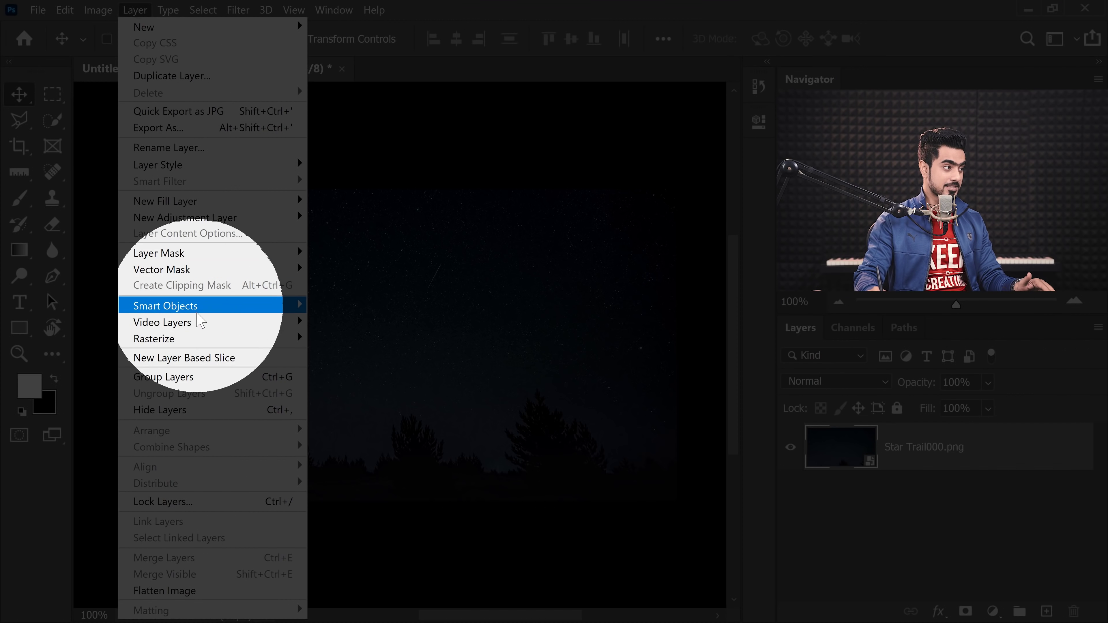
# Preview the frames with Maximum stack mode, fit to screen, then undo to separate layers
pyautogui.moveTo(221, 306)
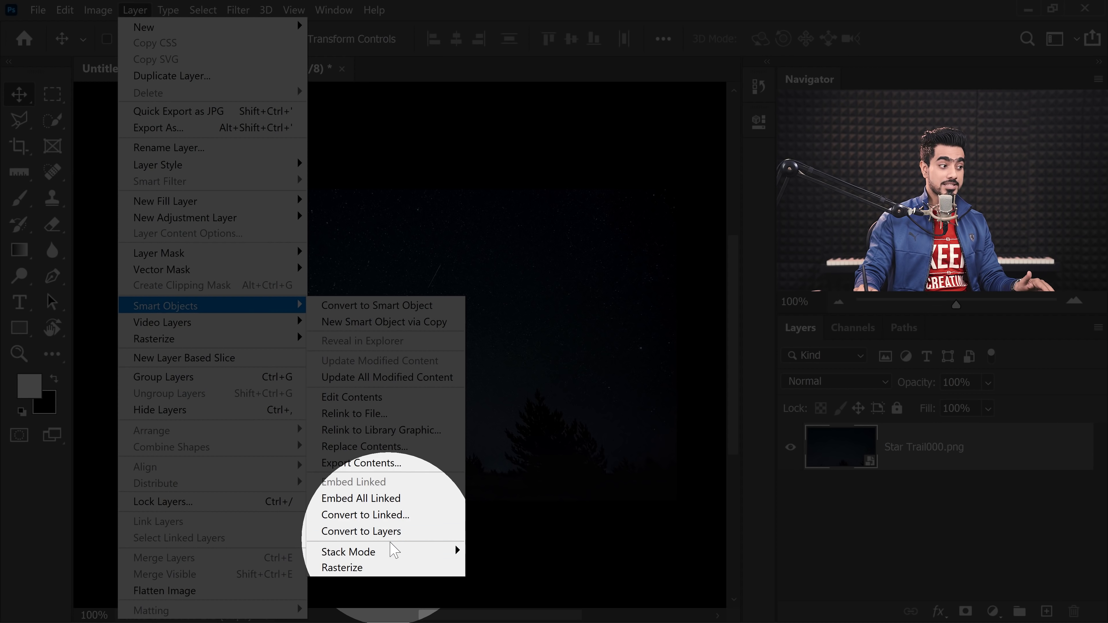
pyautogui.moveTo(450, 551)
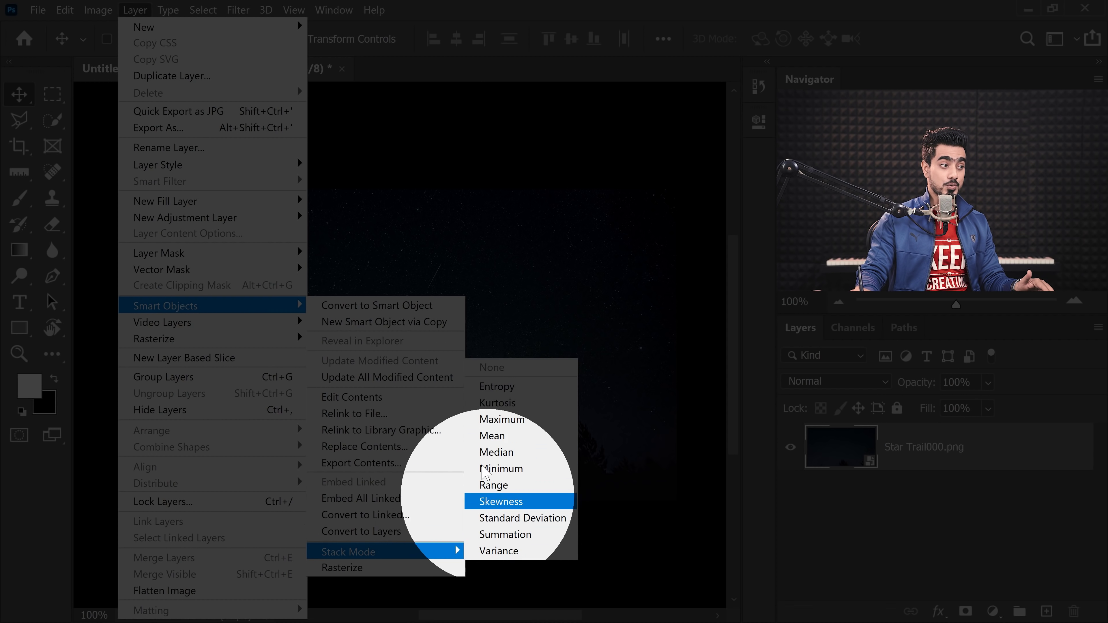
pyautogui.click(502, 419)
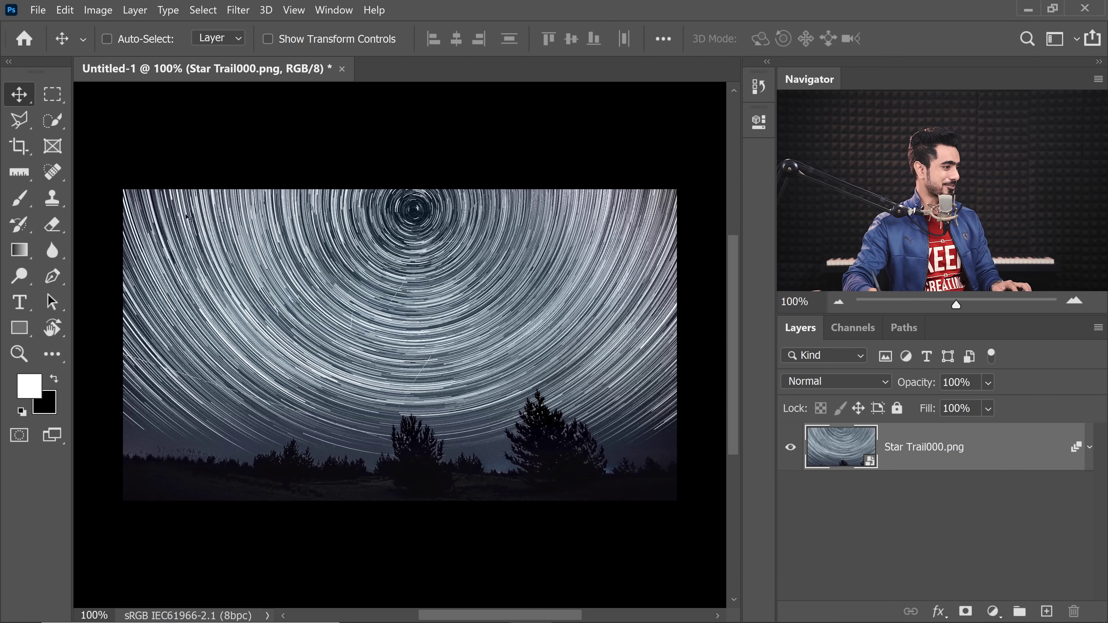
pyautogui.scroll(5, 217, 387)
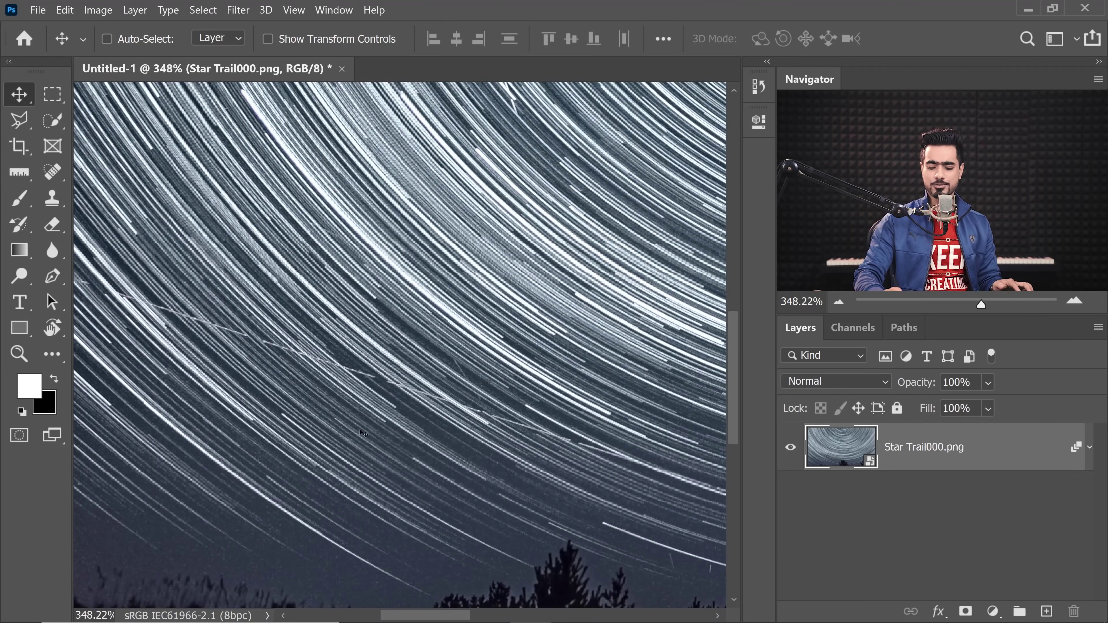
pyautogui.hotkey('ctrl', '0')
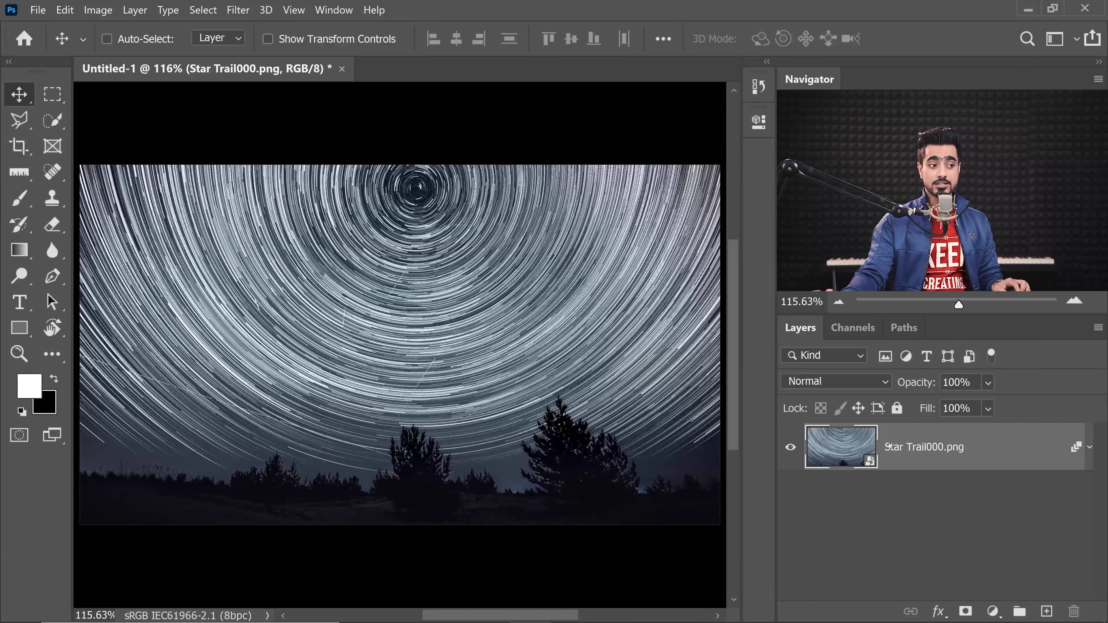
pyautogui.hotkey('ctrl', 'z')
pyautogui.hotkey('ctrl', 'z')
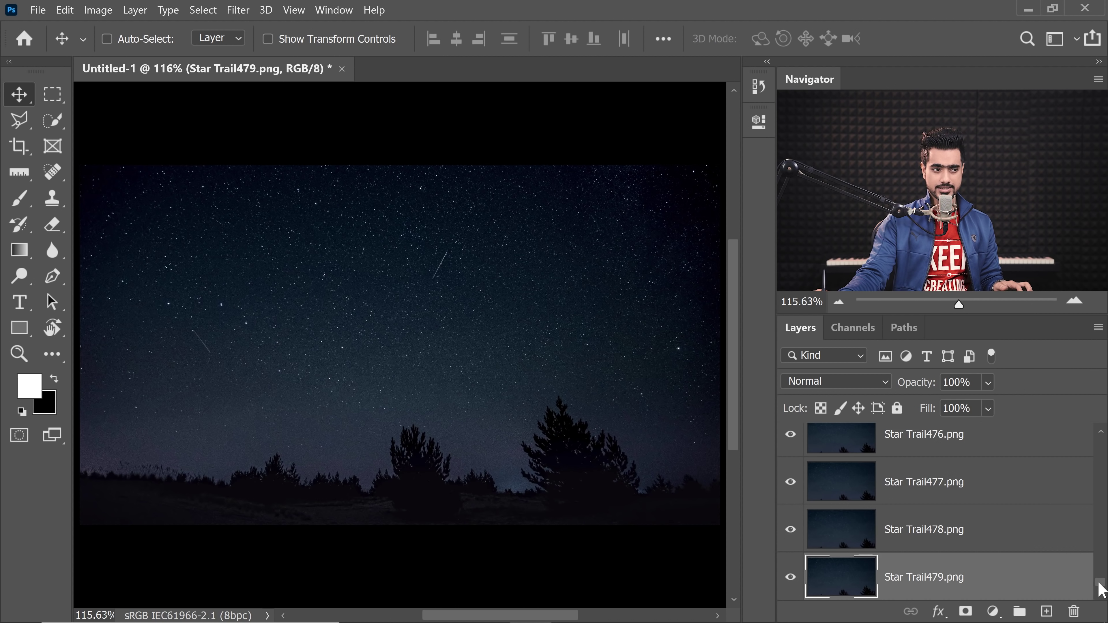
# Select all frame layers, set their blend mode to Lighten, and zoom in on the trails
pyautogui.moveTo(1102, 590); pyautogui.dragTo(1053, 435)
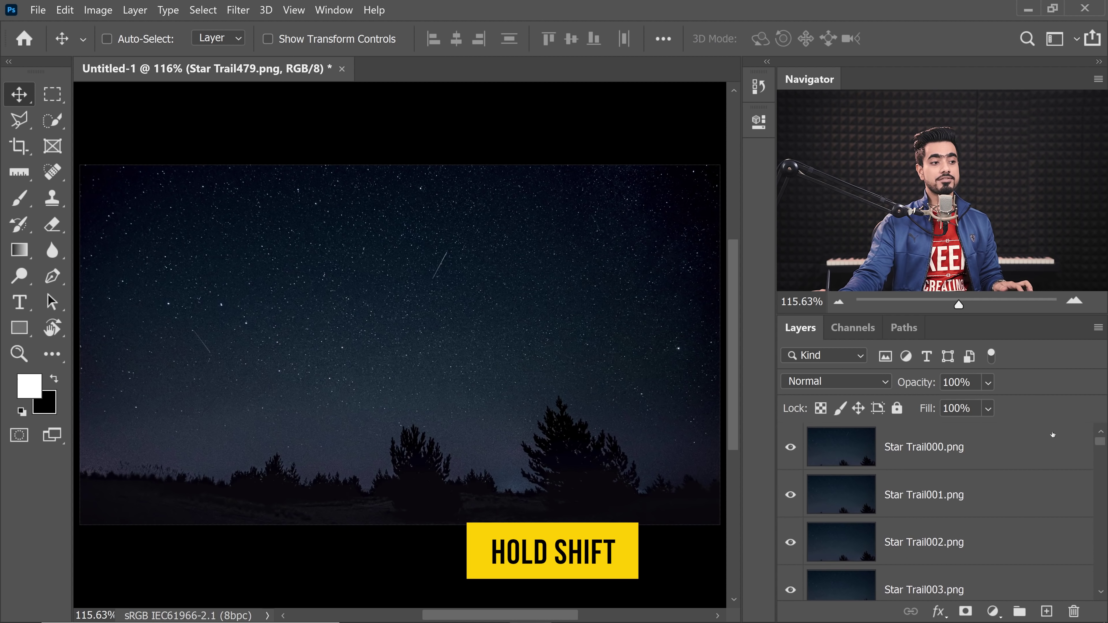
pyautogui.keyDown('shift'); pyautogui.click(996, 448); pyautogui.keyUp('shift')
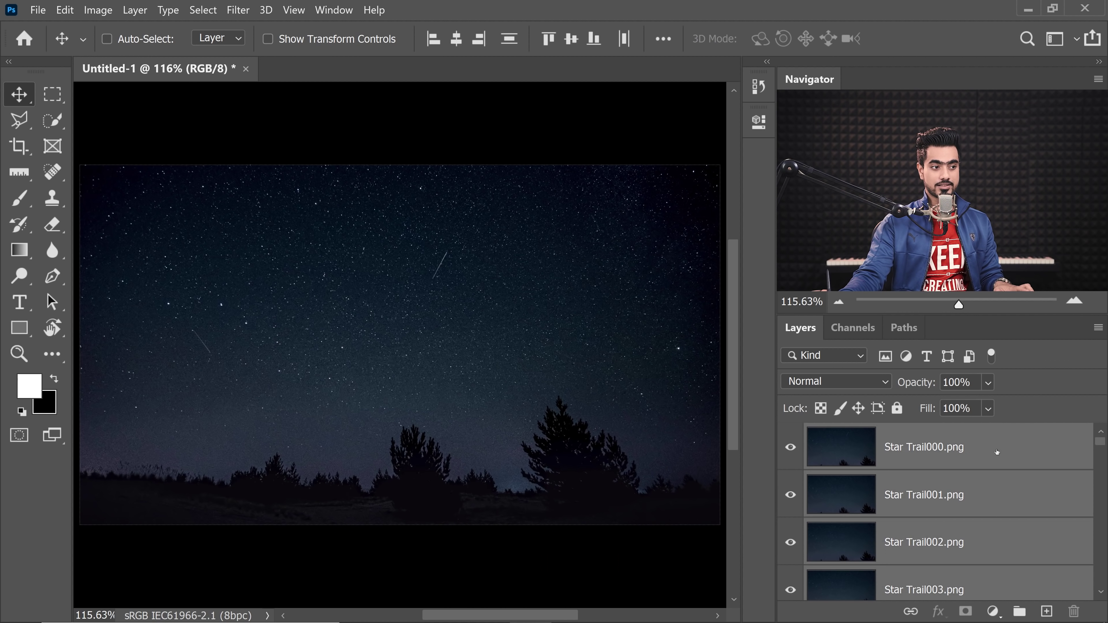
pyautogui.click(834, 383)
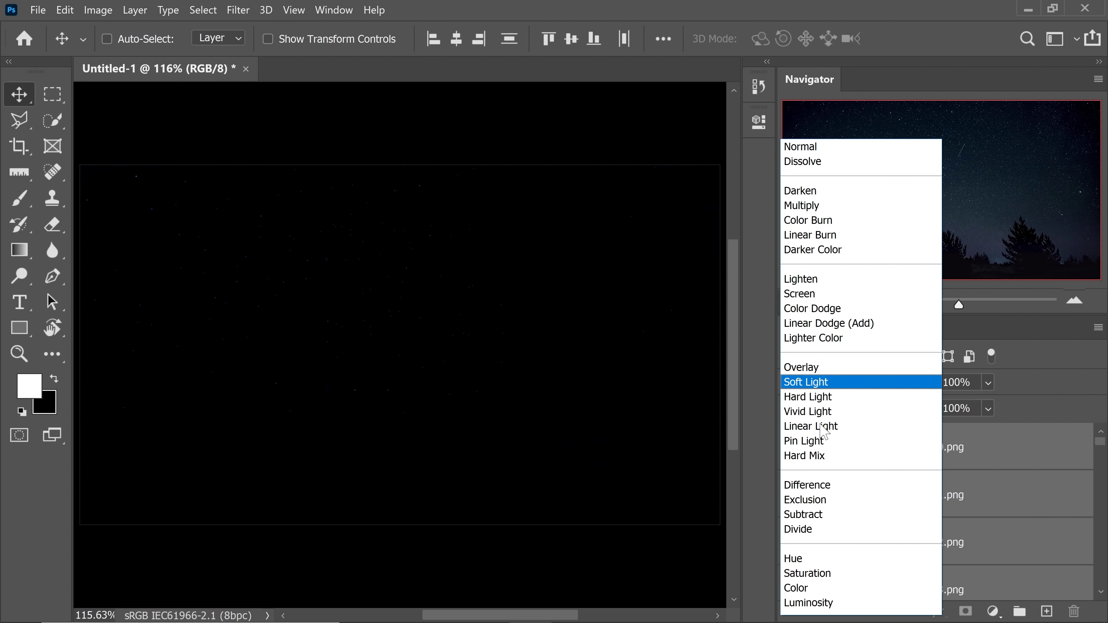
pyautogui.click(803, 279)
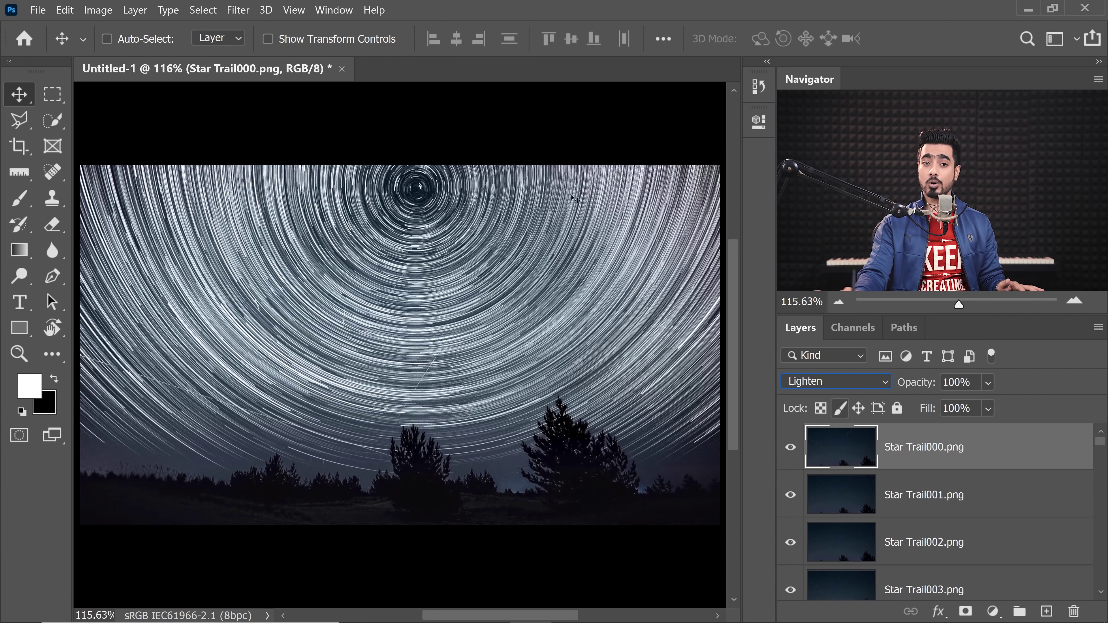
pyautogui.moveTo(156, 407); pyautogui.dragTo(218, 404)
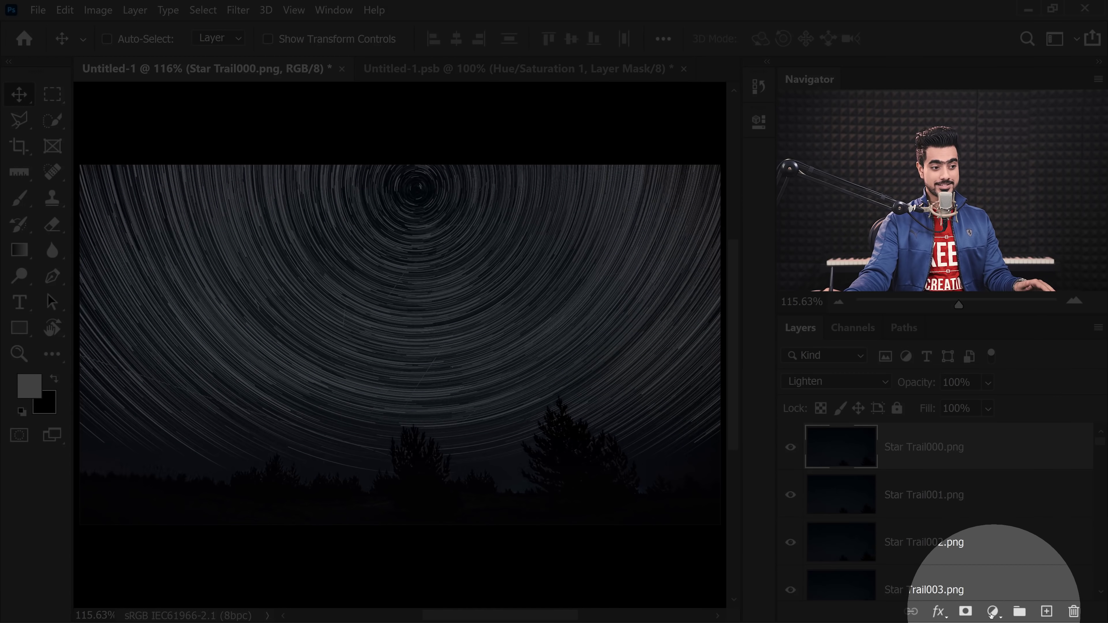
# Add a Hue/Saturation adjustment layer with Saturation +32 and collapse its Properties panel
pyautogui.click(993, 611)
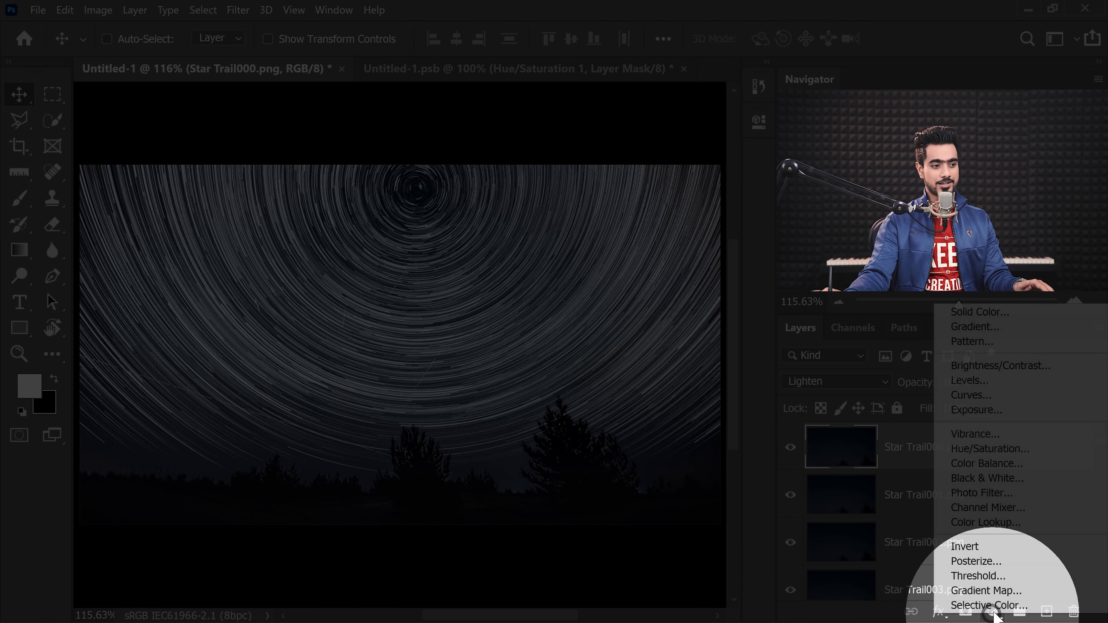
pyautogui.click(977, 450)
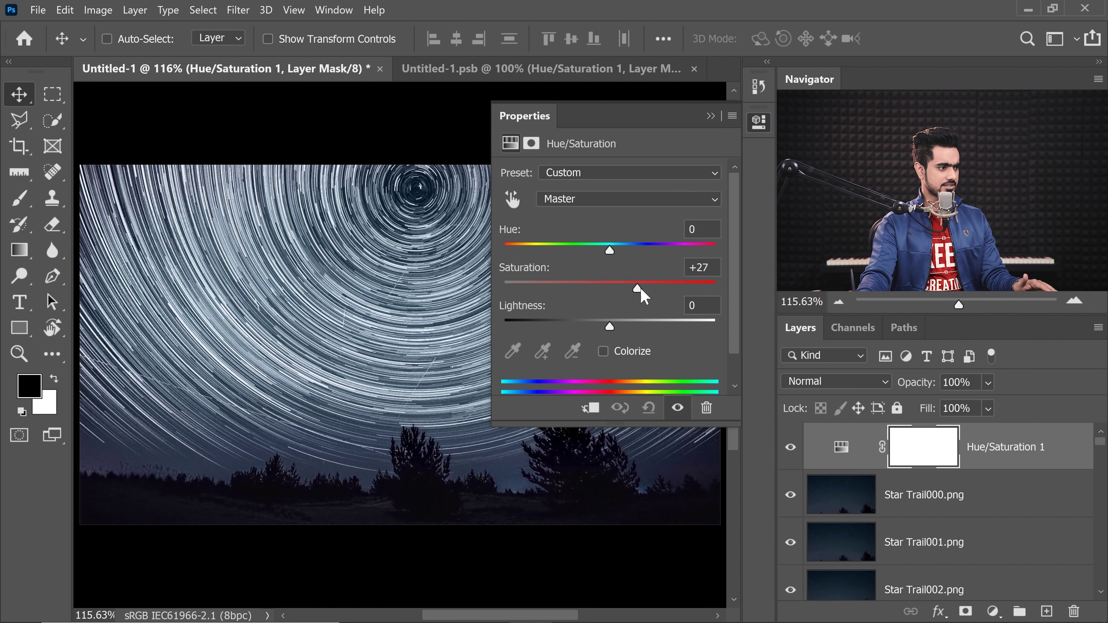
pyautogui.click(711, 117)
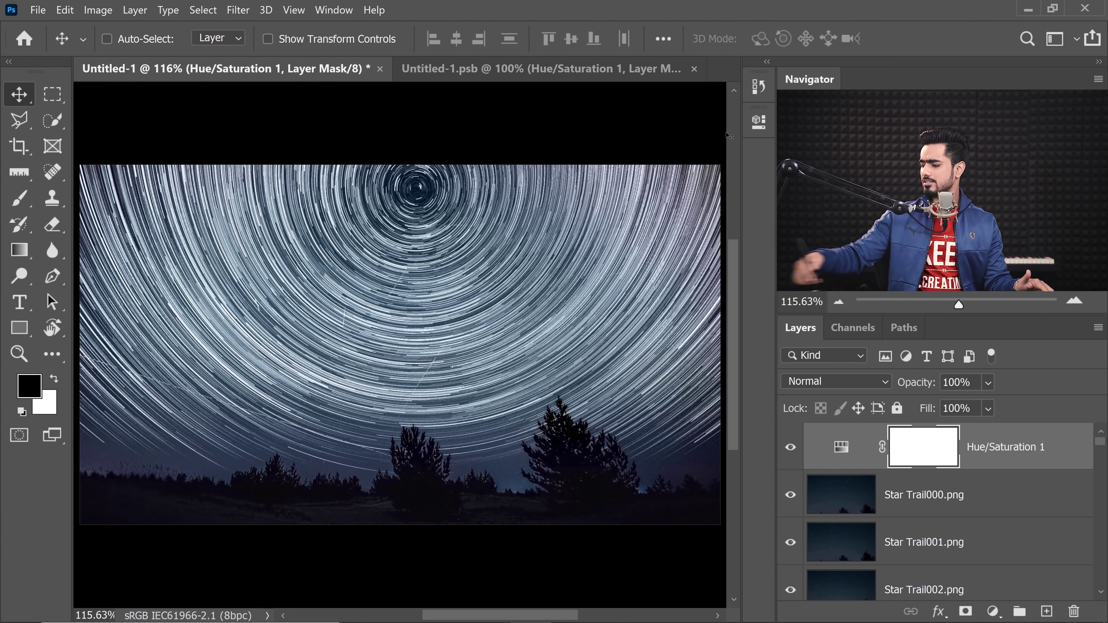